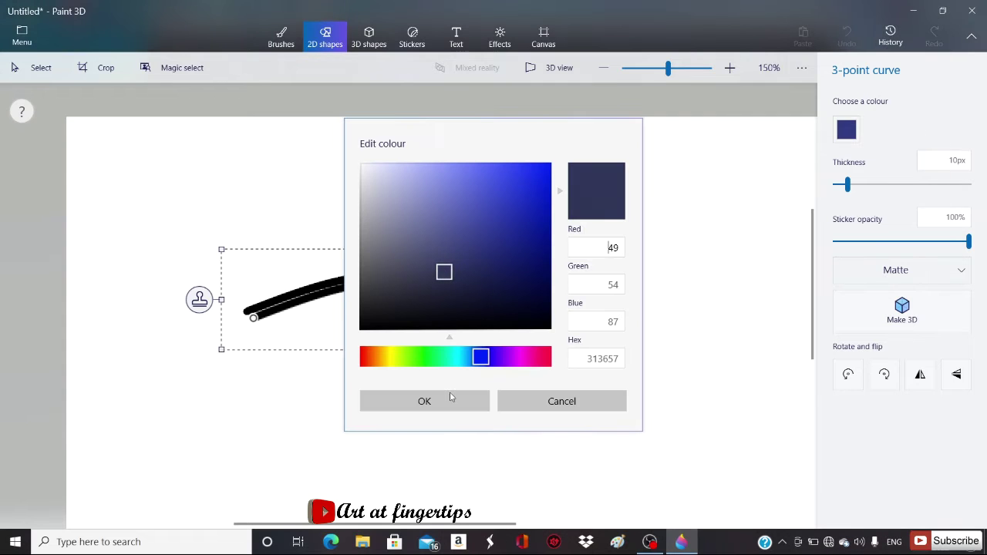
Step: Place a dark navy (hex 313657) copy of the curve under the black one, stamp it, and offset a purple copy below it
left_click(452, 399)
left_click_drag(419, 286, 418, 283)
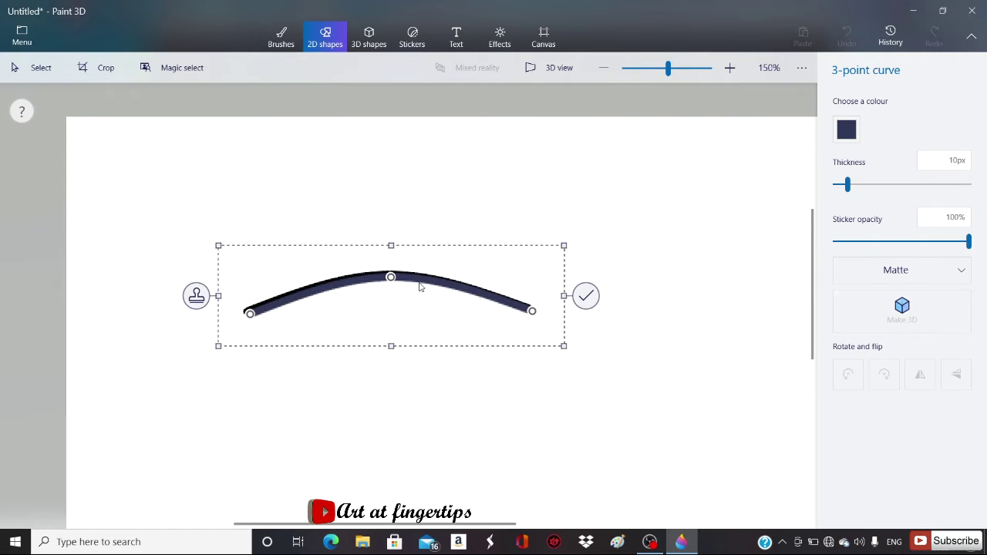
scroll(418, 283, "up", 3)
left_click(847, 137)
left_click(862, 228)
left_click(34, 352)
left_click_drag(392, 316, 394, 322)
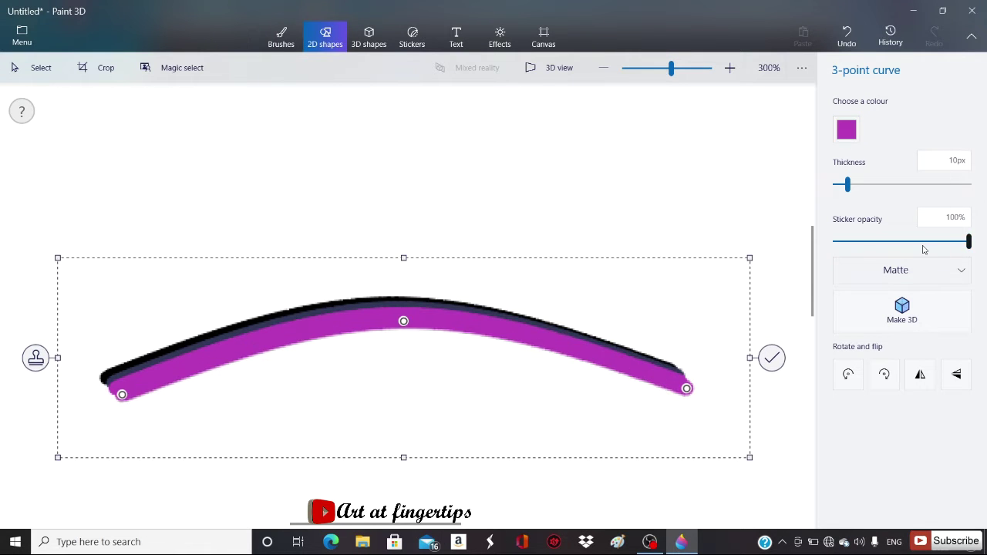
Step: Lower the purple curve's opacity to 52% and stamp a translucent band along the underside of the solid purple curve
left_click(920, 243)
left_click_drag(915, 247, 904, 246)
left_click(35, 358)
left_click_drag(385, 331, 392, 339)
Step: Edit the custom pink swatch into a strong magenta and apply it to the active curve
left_click(847, 131)
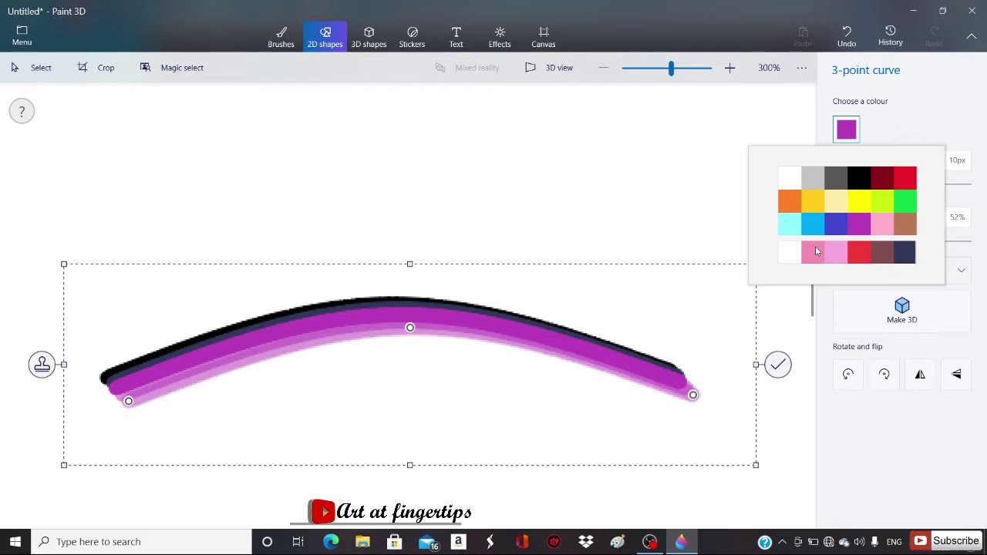
right_click(816, 252)
left_click(837, 273)
left_click_drag(440, 174, 484, 191)
left_click_drag(529, 359, 518, 357)
left_click(424, 401)
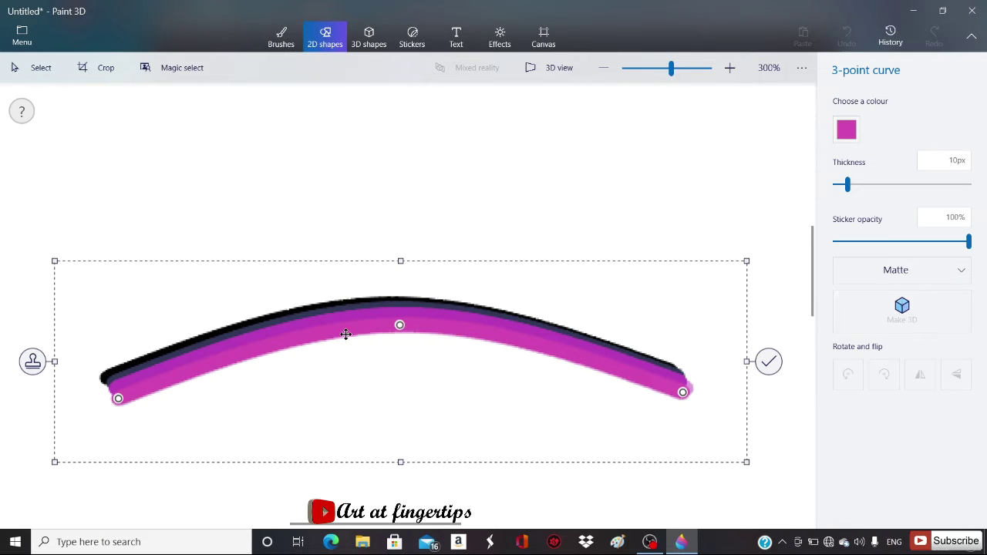
Step: Change the custom curve colour to a lighter pink and position the pink curve beneath the magenta band
left_click(846, 129)
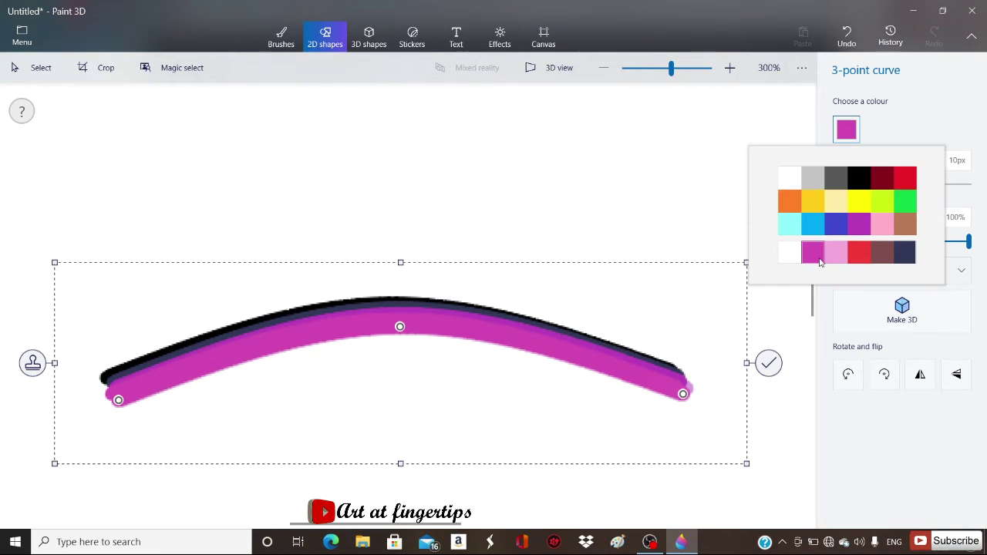
left_click(811, 249)
left_click(448, 185)
left_click(422, 409)
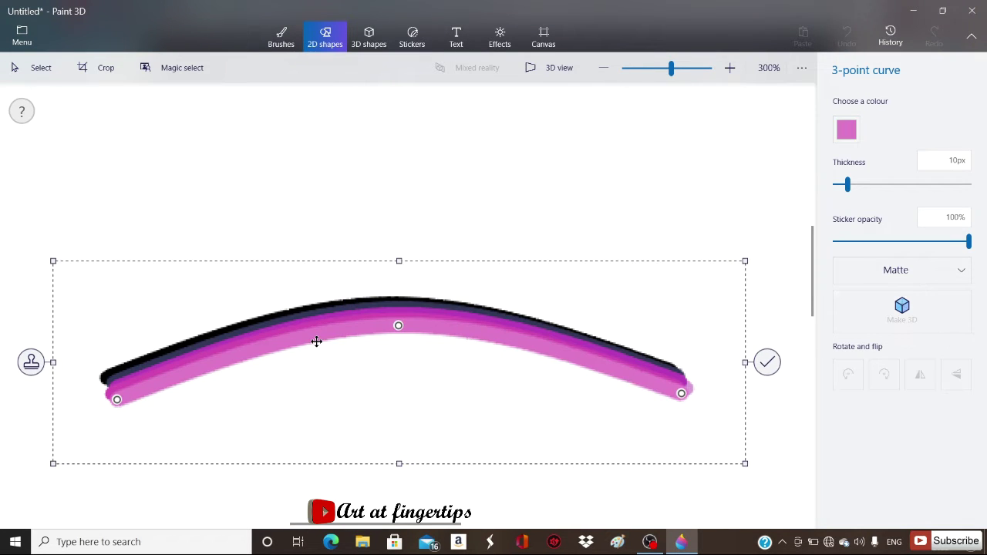
left_click_drag(317, 341, 323, 349)
Step: Edit the custom colour to an even paler pink for the lowest curve and commit the curve to the canvas
left_click(846, 129)
right_click(813, 253)
left_click(833, 275)
left_click(420, 181)
left_click(424, 401)
left_click(773, 369)
Step: Select a small patch of the stacked colour bands and enlarge it over the canvas
scroll(378, 306, "up", 5)
left_click_drag(345, 294, 356, 378)
left_click_drag(351, 271, 432, 345)
scroll(435, 352, "down", 10)
left_click_drag(393, 303, 597, 422)
left_click_drag(375, 283, 235, 204)
Step: Stretch the selected colour patch sideways and upward until the gradient covers the whole canvas
left_click(852, 410)
left_click_drag(508, 304, 645, 304)
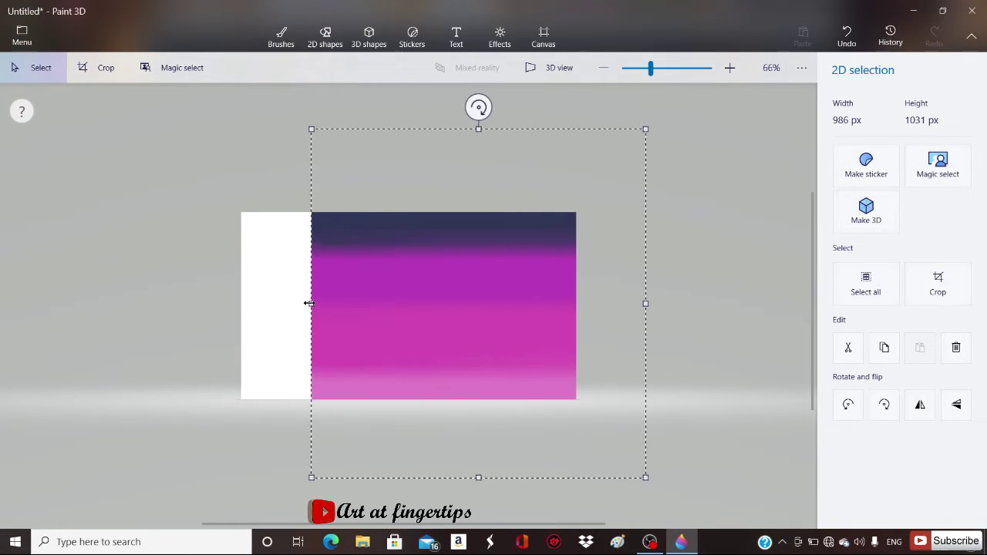
left_click_drag(312, 303, 180, 304)
left_click_drag(412, 129, 413, 96)
left_click(679, 428)
Step: Soften the transitions between the sky bands using the Spray can at 75 px and 25% opacity with colours sampled from the gradient
left_click(286, 38)
scroll(322, 260, "up", 4)
left_click(948, 391)
left_click(932, 141)
left_click(286, 225)
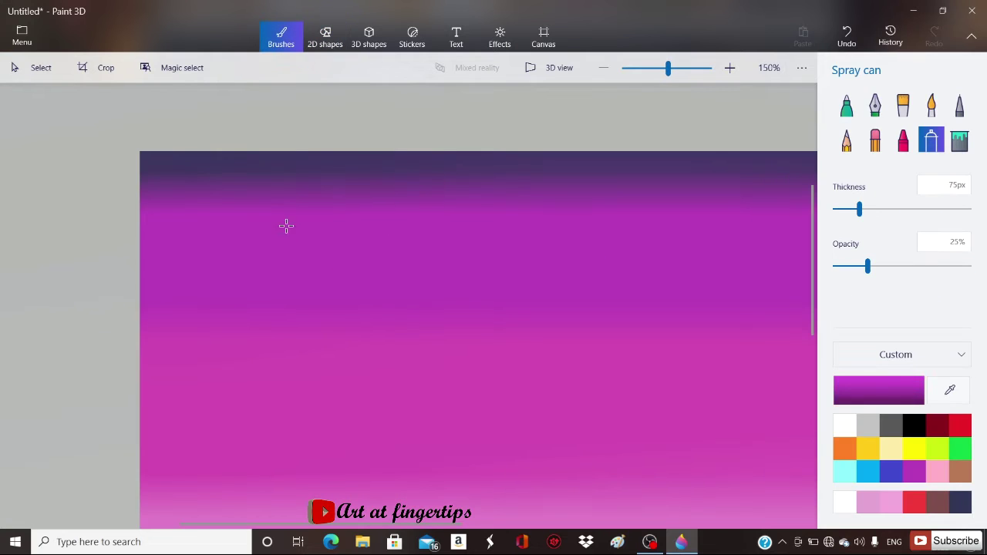
scroll(492, 213, "down", 4)
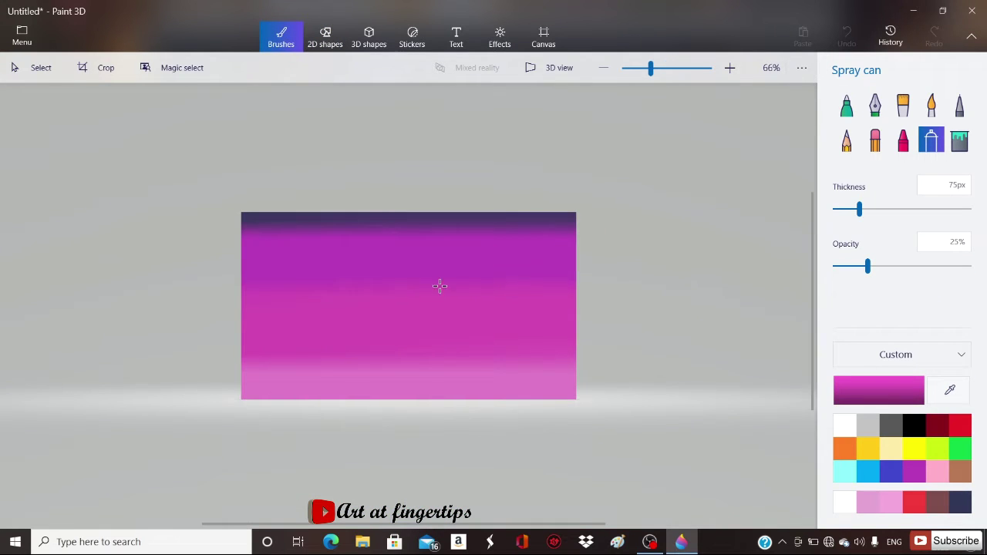
scroll(439, 286, "up", 1)
left_click(950, 390)
left_click(388, 352)
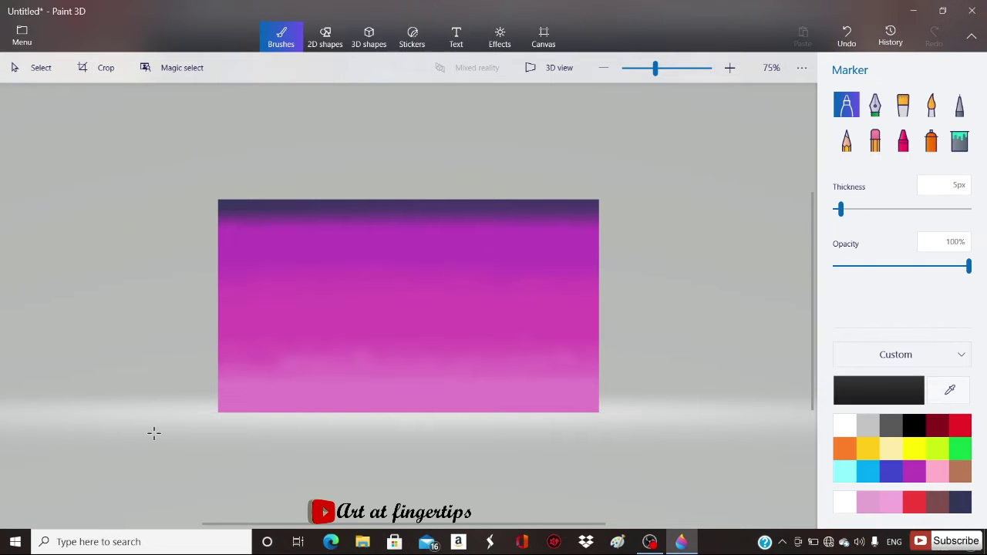
Step: Draw an uneven black ground line across the lower canvas with the 5 px Marker and fill the area below it black
scroll(155, 420, "up", 3)
left_click_drag(153, 403, 787, 399)
left_click(960, 140)
left_click(463, 417)
scroll(265, 260, "down", 3)
scroll(285, 215, "up", 1)
Step: Draw a square with a solid black outline standing on the ground near the middle of the canvas
left_click(324, 36)
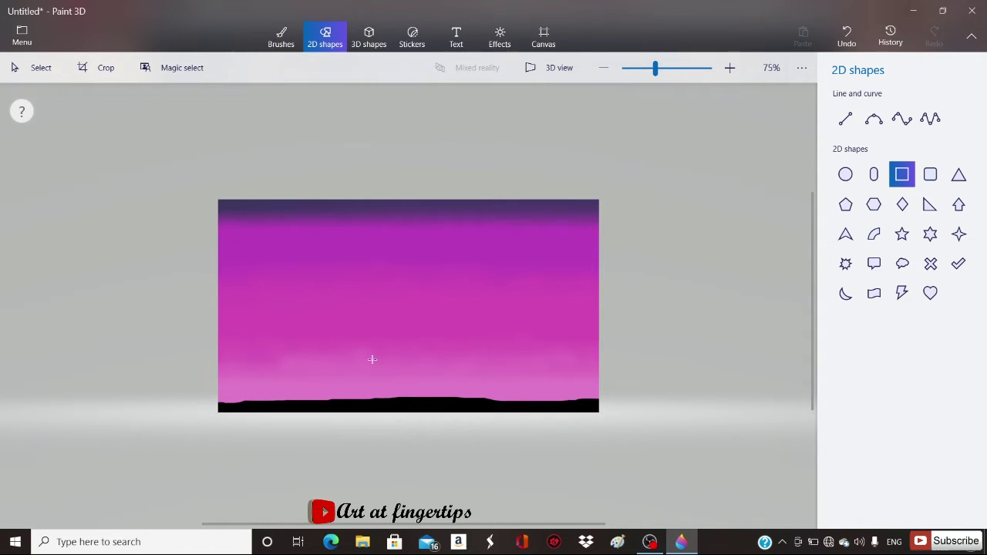
left_click_drag(433, 403, 432, 402)
left_click_drag(405, 368, 421, 383)
left_click(846, 189)
left_click(856, 229)
left_click(478, 359)
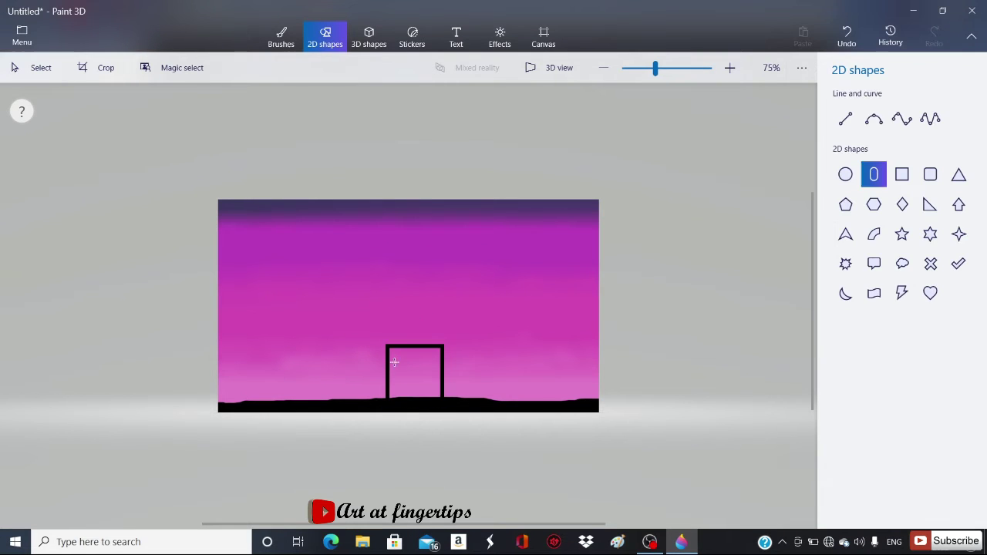
Step: Draw a round-topped doorway inside the square and fill the wall around it black
left_click_drag(447, 404, 479, 415)
mouse_move(436, 386)
left_mouse_down()
mouse_move(419, 379)
mouse_move(410, 390)
left_mouse_up()
left_click(481, 380)
left_click(281, 36)
left_click(397, 354)
Step: Frame the black doorway block with a slightly larger unfilled square, using a 13 px black outline
left_click(324, 36)
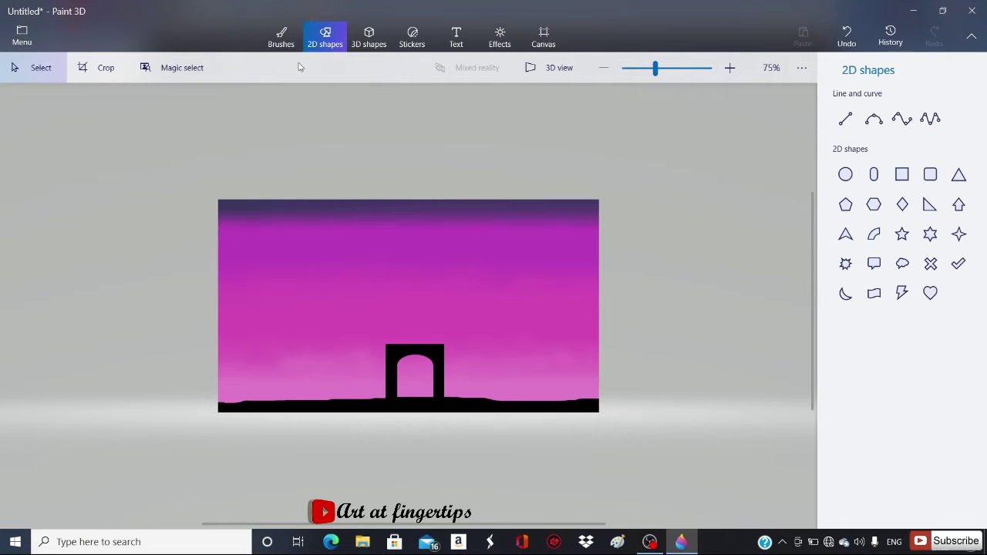
left_click(902, 174)
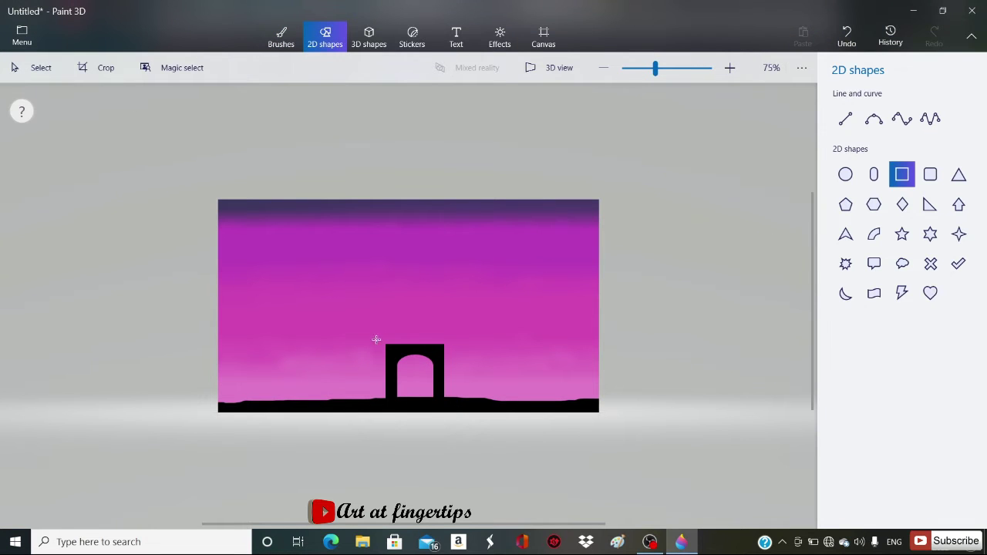
left_click_drag(450, 408, 451, 409)
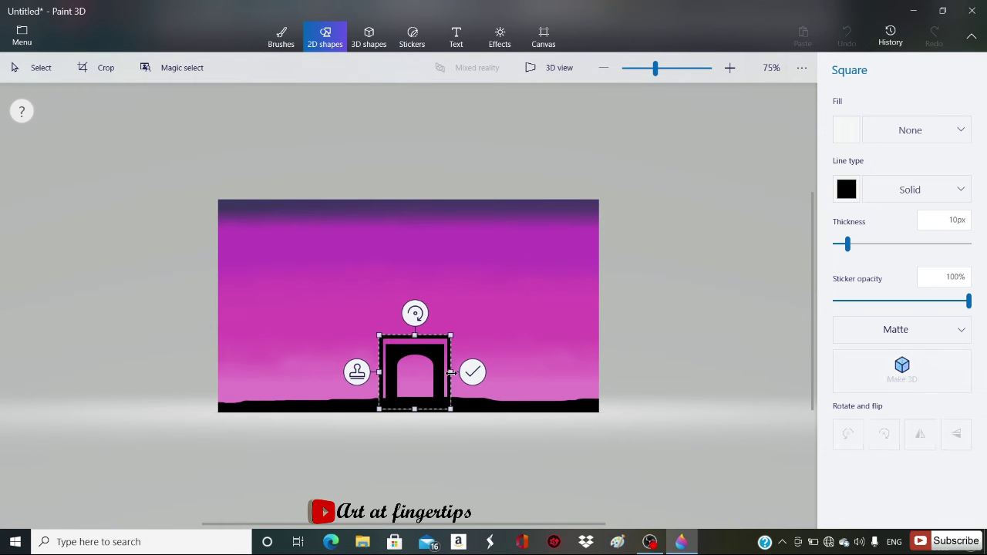
left_click_drag(381, 373, 383, 372)
left_click_drag(415, 336, 415, 338)
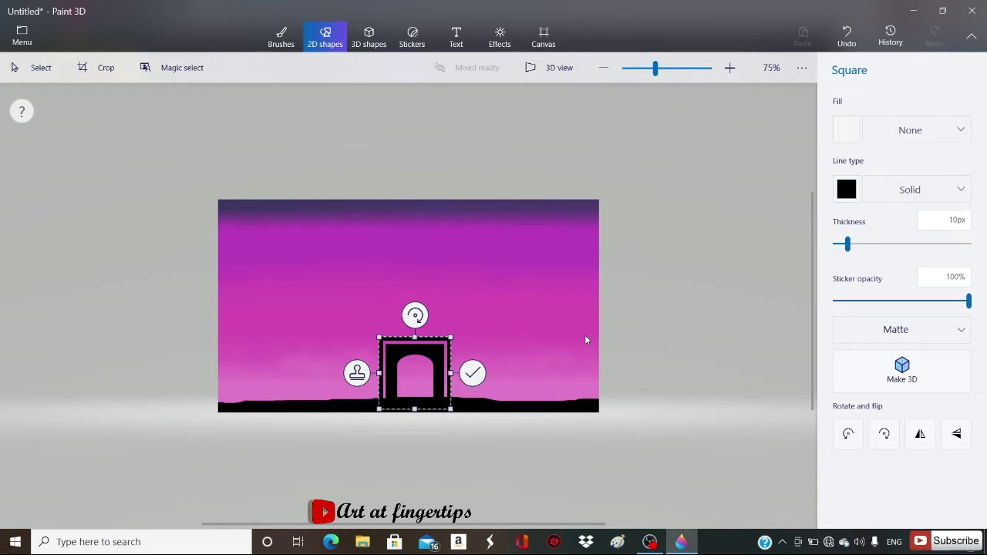
left_click_drag(847, 244, 853, 244)
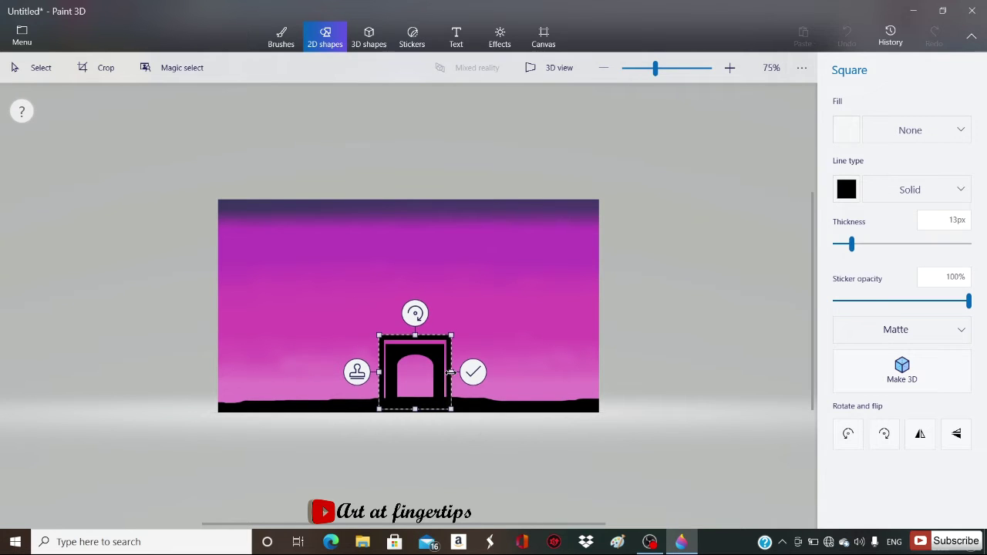
left_click(510, 398)
Step: Draw two stacked horizontal black lines just above the square frame as the base of the dome
left_click(846, 119)
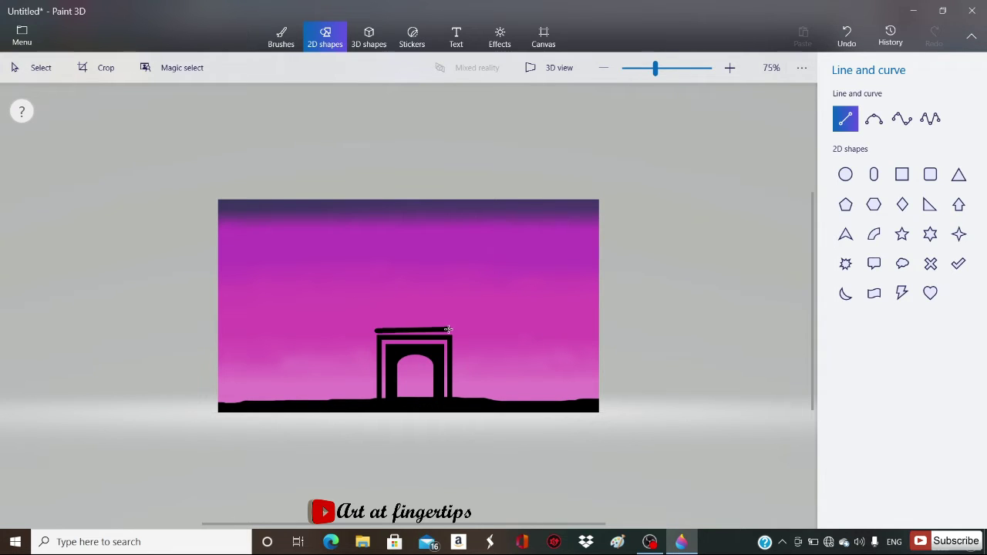
left_click_drag(451, 331, 452, 331)
left_click(501, 301)
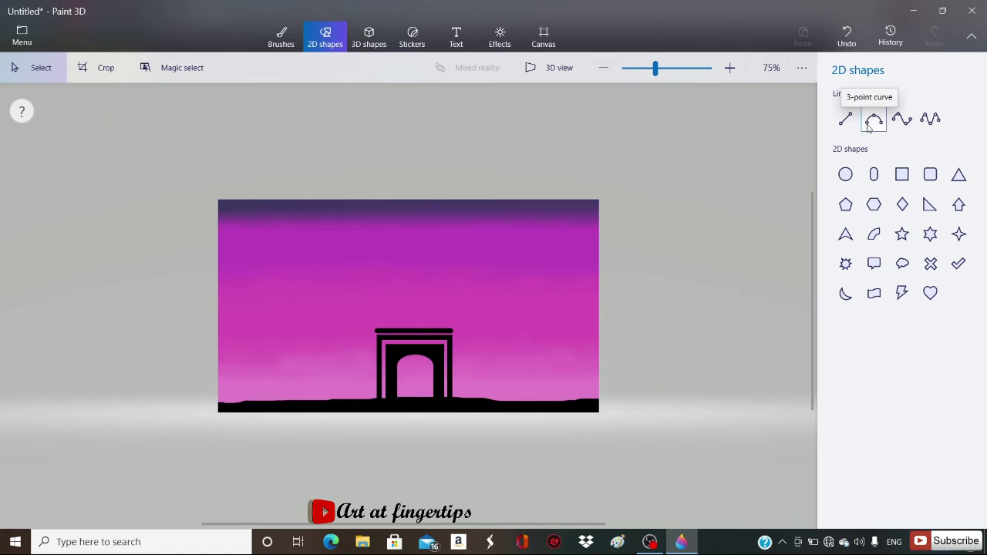
left_click(845, 118)
left_click_drag(451, 323, 452, 323)
left_click(504, 287)
left_click(845, 118)
left_click_drag(394, 271, 408, 273)
key("Delete")
Step: Draw the dome's left side as a 3-point curve, stamp it, and place a horizontally flipped copy on the right side
left_click(874, 118)
left_click(338, 298)
left_click(920, 375)
left_click_drag(403, 311, 432, 304)
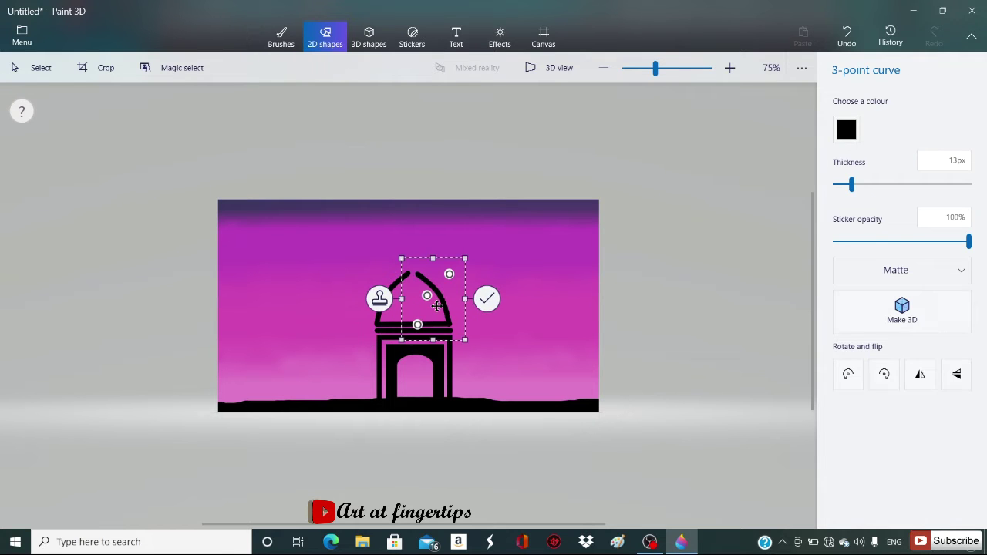
left_click(480, 297)
Step: Join the two dome curves into a pointed tip with the black Marker at 9 px, undoing the stray stroke
left_click(281, 36)
left_click(847, 106)
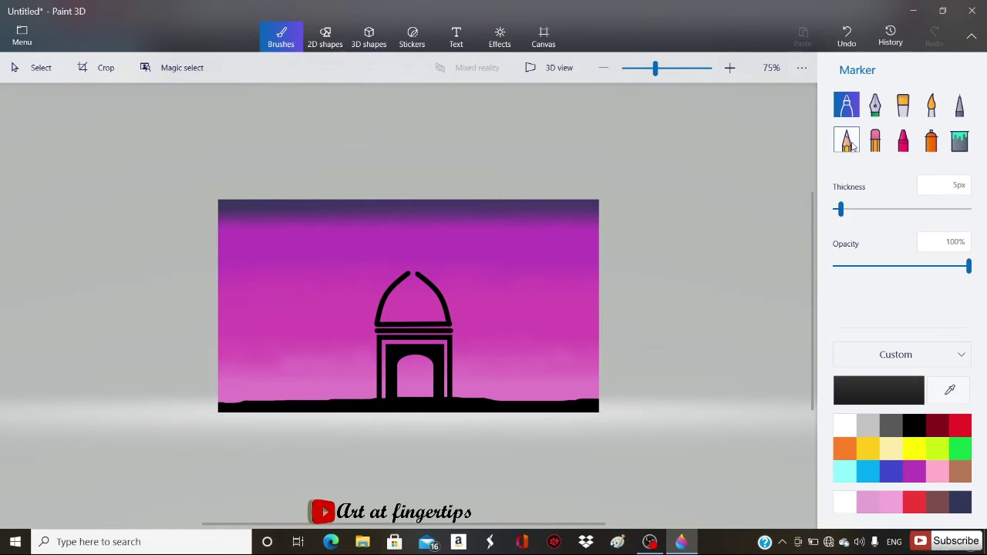
left_click_drag(841, 209, 838, 209)
scroll(413, 272, "up", 5)
left_click_drag(397, 276, 414, 264)
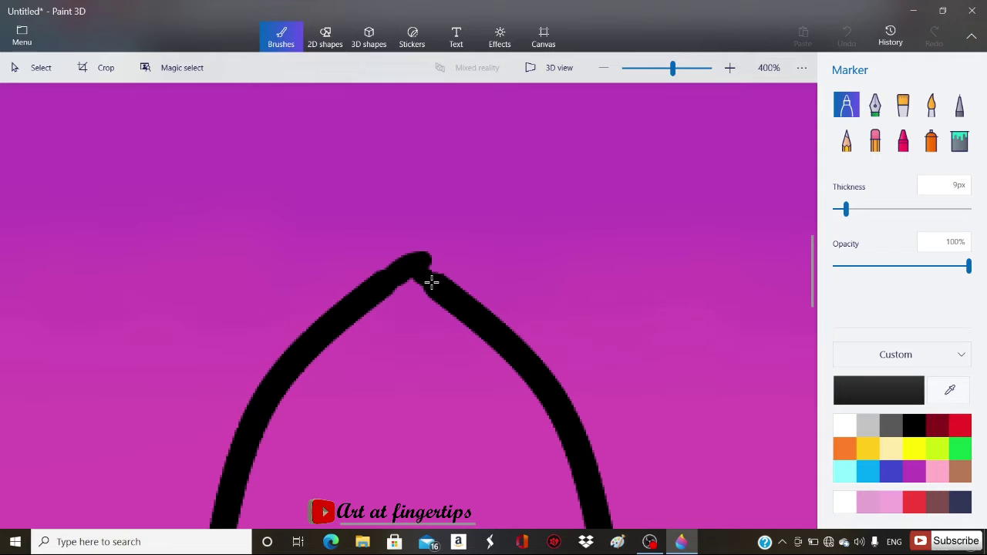
key("ctrl+z")
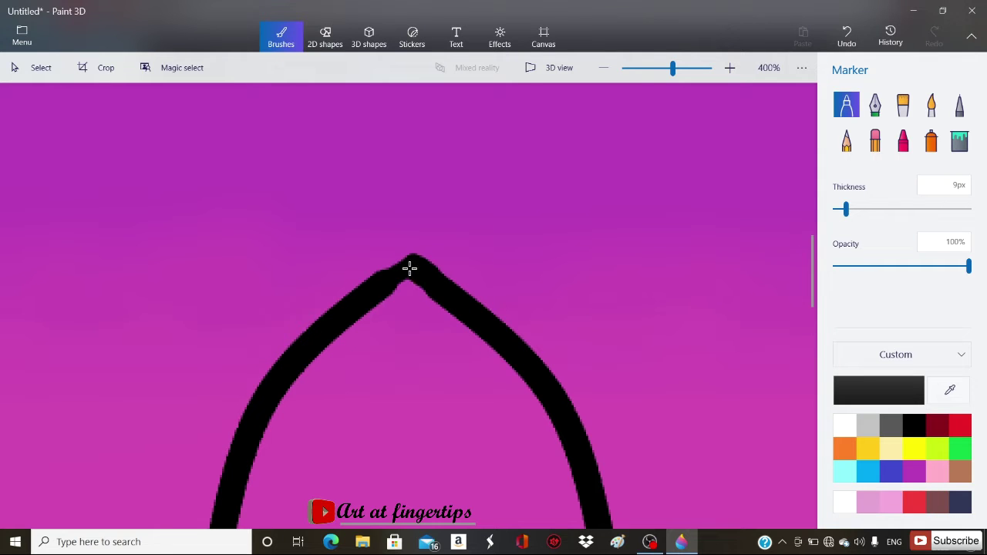
Step: Fill the inside of the dome with black
scroll(415, 283, "down", 3)
left_click(960, 141)
left_click(426, 347)
left_click(426, 309)
left_click(847, 106)
scroll(392, 284, "down", 2)
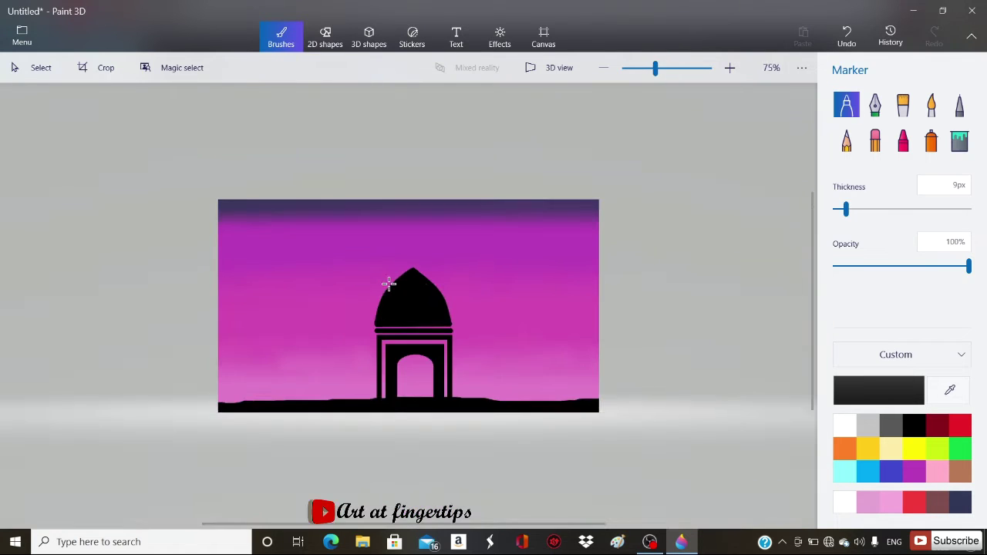
scroll(410, 282, "up", 2)
left_click(325, 36)
left_click(874, 120)
scroll(402, 256, "up", 3)
left_click_drag(426, 264, 572, 473)
left_click(315, 306)
scroll(315, 306, "down", 4)
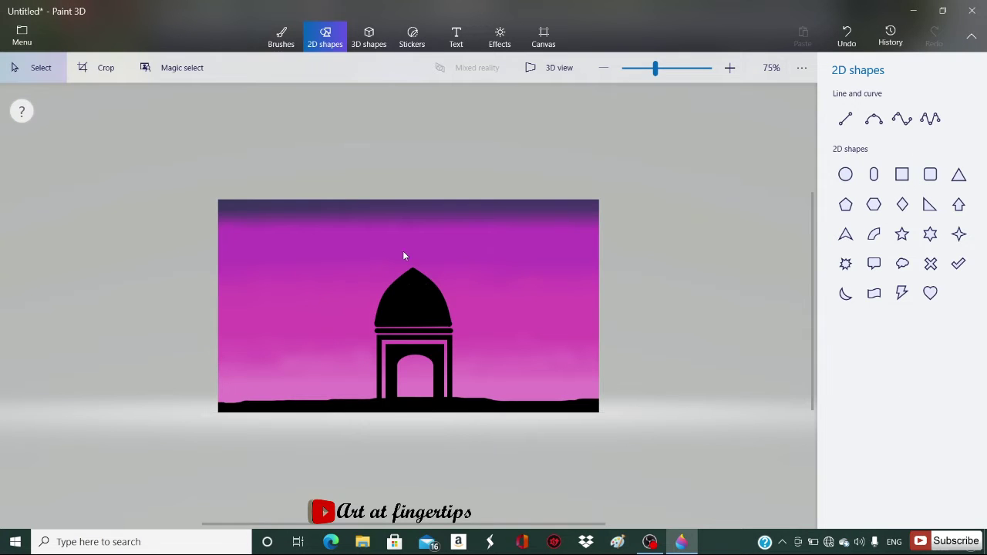
Step: Add a narrow upright rectangle with a 7 px black outline against the right side of the building
scroll(404, 255, "up", 3)
scroll(487, 430, "down", 1)
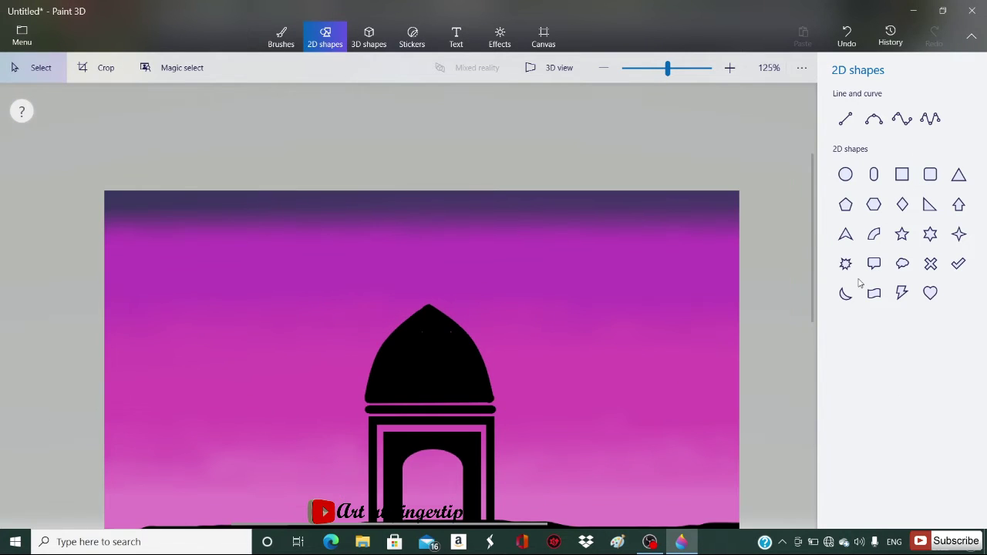
scroll(463, 316, "down", 3)
left_click(902, 174)
scroll(429, 360, "up", 4)
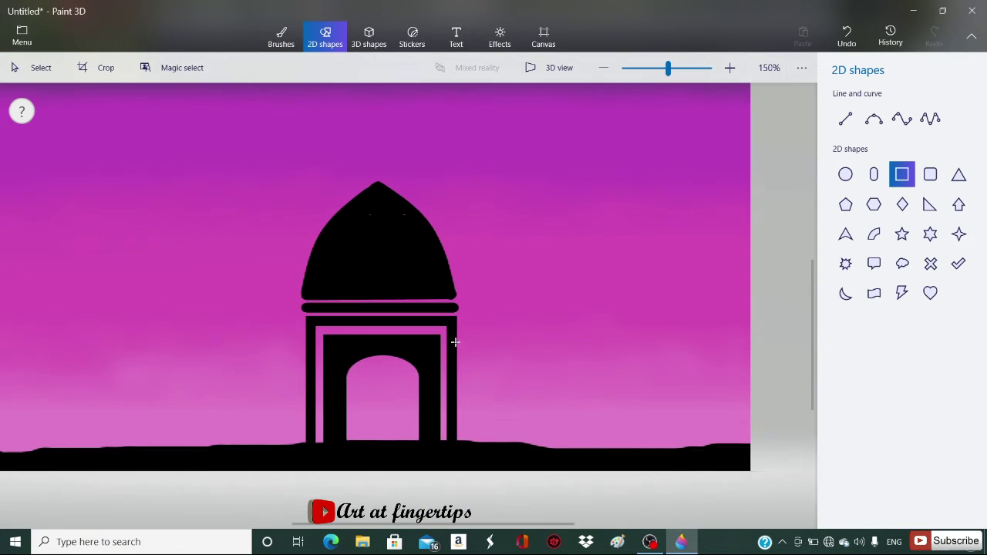
left_click_drag(494, 370, 491, 447)
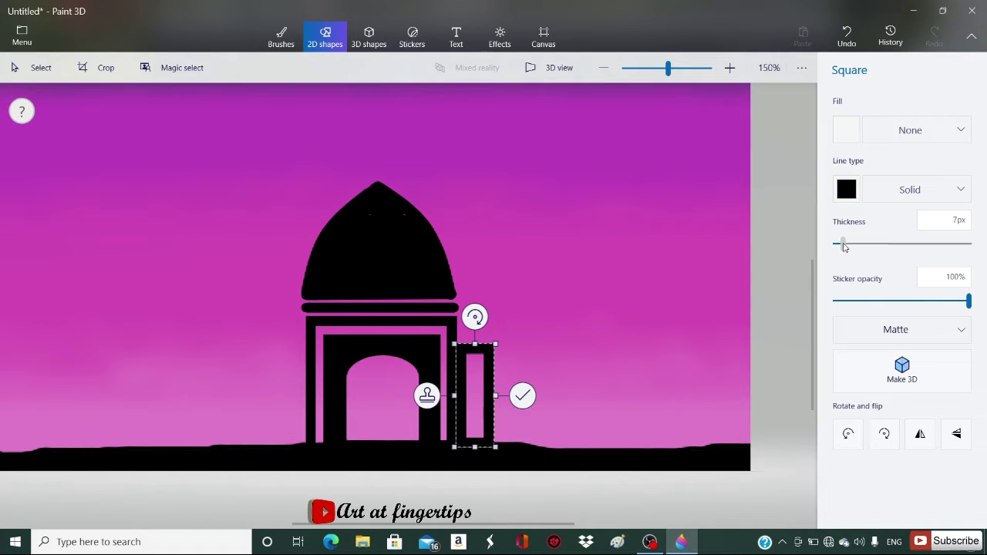
left_click(454, 333)
Step: Add a matching narrow upright rectangle with a black outline against the left side of the building
left_click(901, 175)
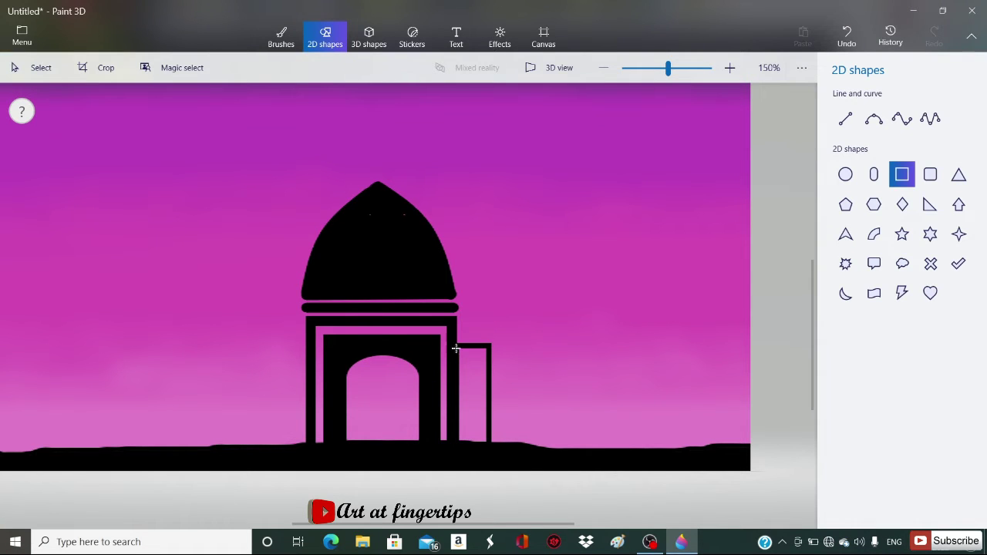
left_click(305, 349)
left_click(275, 253)
left_click_drag(307, 384, 308, 447)
left_click(427, 417)
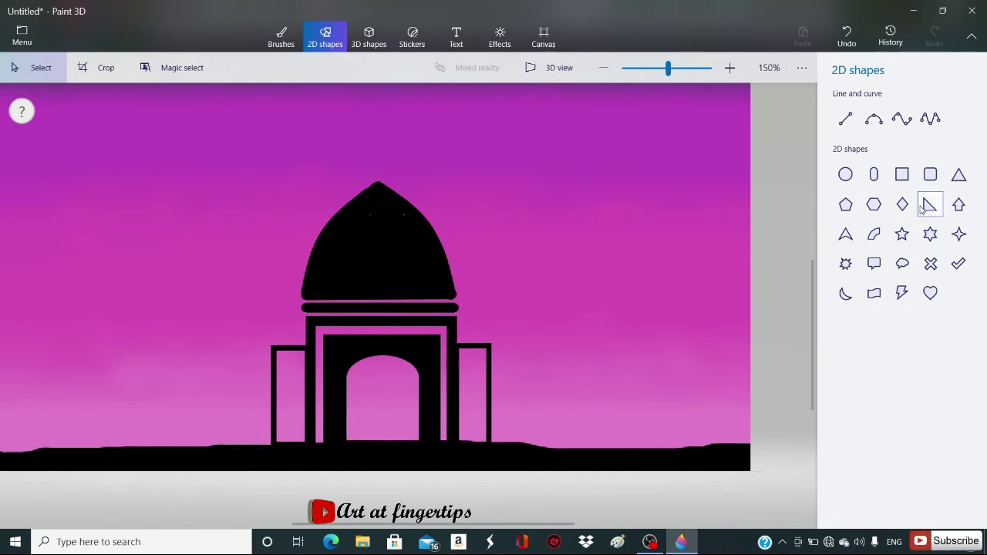
Step: Divide both side wings halfway up with a 7 px horizontal black line
left_click(874, 174)
left_click(460, 352)
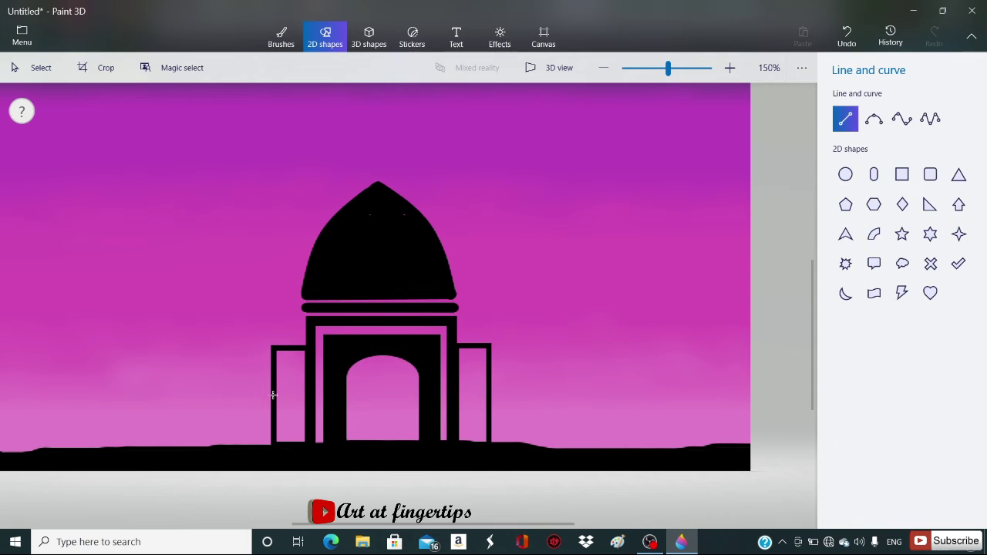
mouse_move(310, 395)
left_mouse_down()
mouse_move(272, 396)
mouse_move(304, 412)
mouse_move(469, 411)
left_mouse_up()
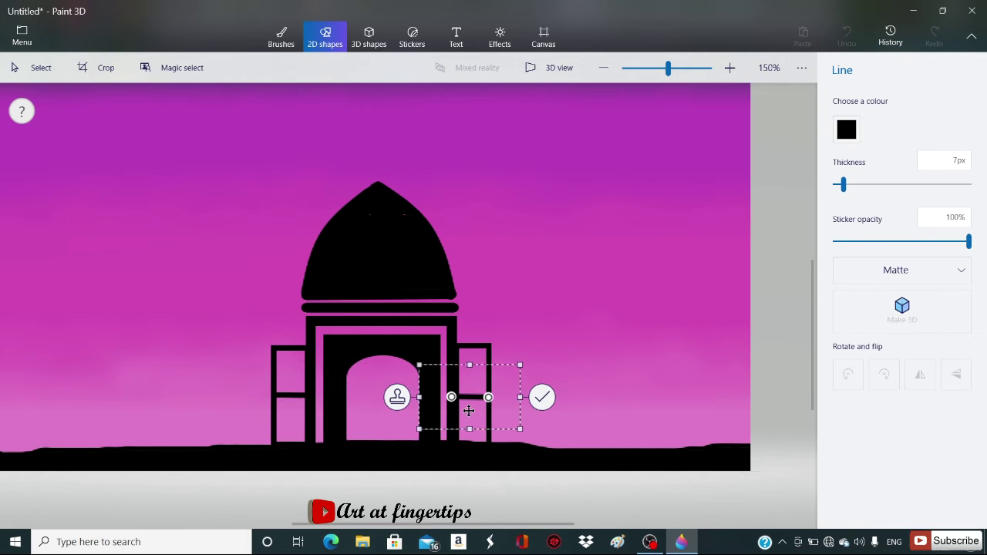
left_click(547, 430)
Step: Build a pointed arch from mirrored black curves in the upper opening of the right wing, deleting the surplus shapes
scroll(470, 357, "up", 3)
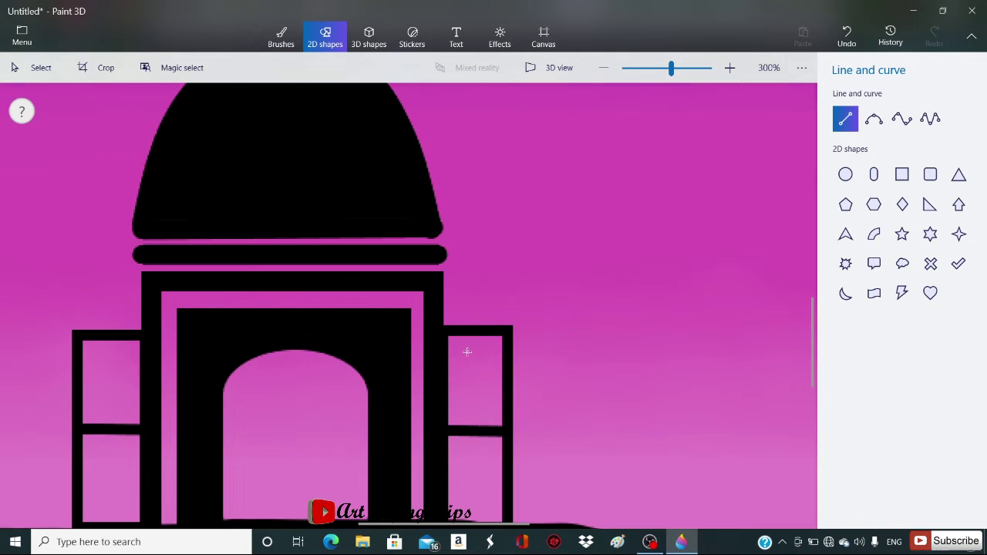
mouse_move(452, 366)
left_mouse_down()
mouse_move(443, 372)
mouse_move(485, 359)
mouse_move(469, 346)
mouse_move(474, 334)
mouse_move(474, 368)
mouse_move(501, 347)
mouse_move(513, 368)
mouse_move(491, 356)
mouse_move(491, 370)
left_mouse_up()
left_click(921, 375)
key("Delete")
left_click(845, 119)
left_click(874, 119)
left_click(366, 360)
left_click(885, 374)
key("Delete")
left_click(33, 68)
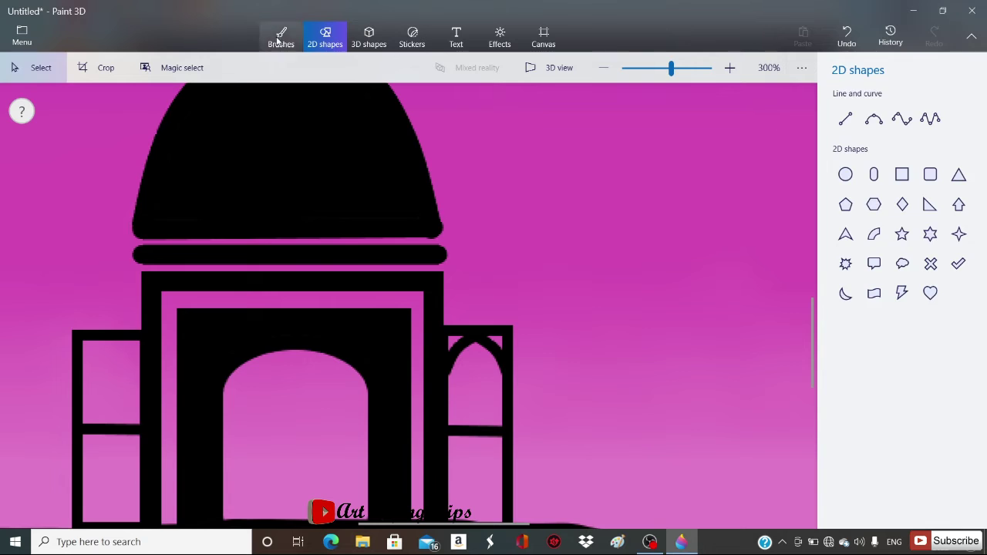
Step: Fill both corners above the pointed arch in the right wing with black
left_click(279, 40)
left_click(454, 342)
left_click(496, 342)
Step: Straighten both sides of the right wing's upper arched opening with a vertical black line and a stamped copy of it
scroll(461, 408, "down", 3)
scroll(461, 408, "up", 4)
left_click(334, 46)
left_click(846, 119)
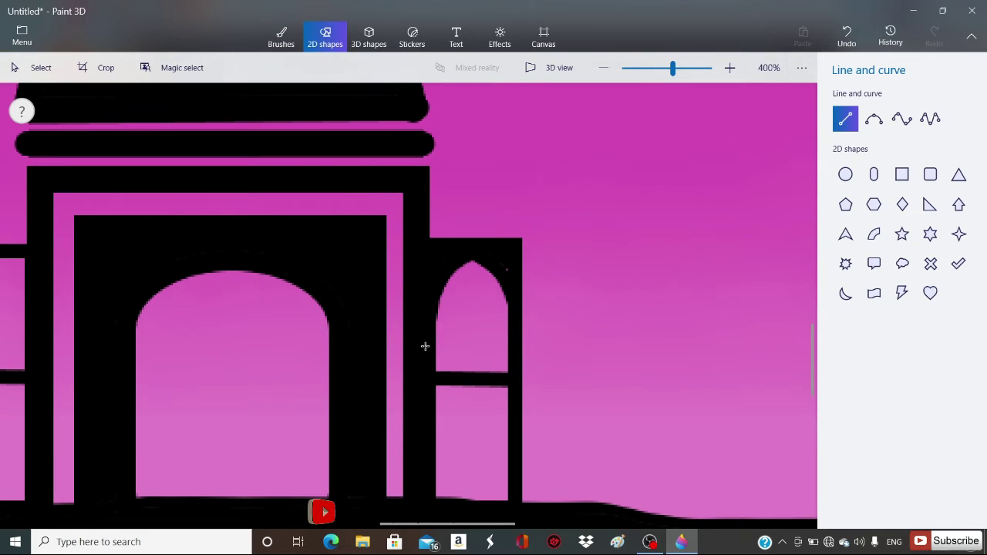
left_click_drag(438, 306, 437, 381)
left_click_drag(445, 342, 438, 334)
left_click(324, 337)
left_click_drag(455, 332, 534, 331)
left_click(32, 68)
Step: Build a pointed arch from mirrored 7 px black curves in the lower opening of the right wing
left_click(873, 119)
left_click_drag(430, 412, 472, 386)
key("Delete")
left_click(873, 119)
mouse_move(424, 432)
left_mouse_down()
mouse_move(456, 386)
mouse_move(511, 400)
left_mouse_up()
left_click(328, 410)
left_click(921, 375)
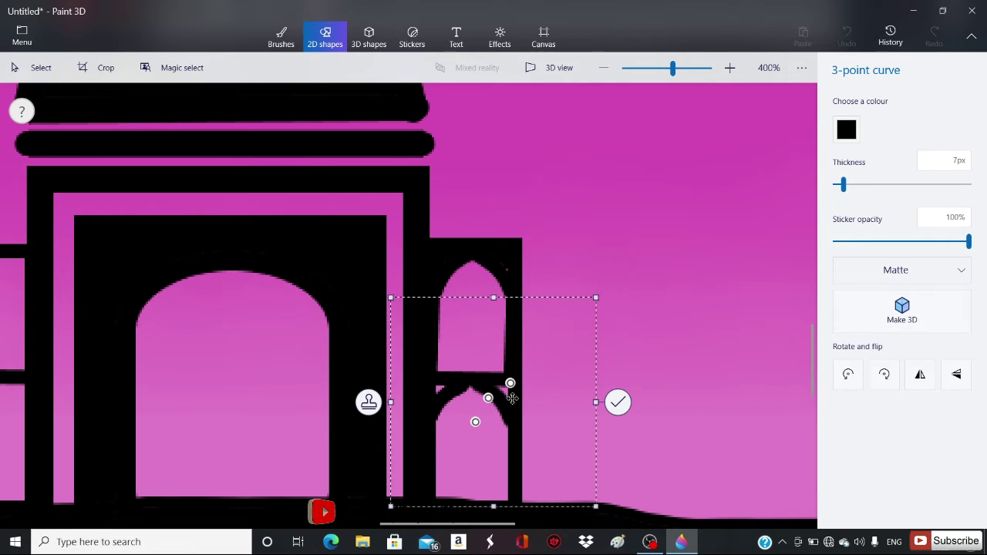
left_click(617, 402)
Step: Fill both corners above the lower pointed arch in the right wing with black
left_click(291, 50)
scroll(504, 390, "up", 3)
left_click(509, 382)
scroll(389, 398, "down", 2)
left_click(282, 395)
left_click(846, 105)
scroll(413, 397, "down", 1)
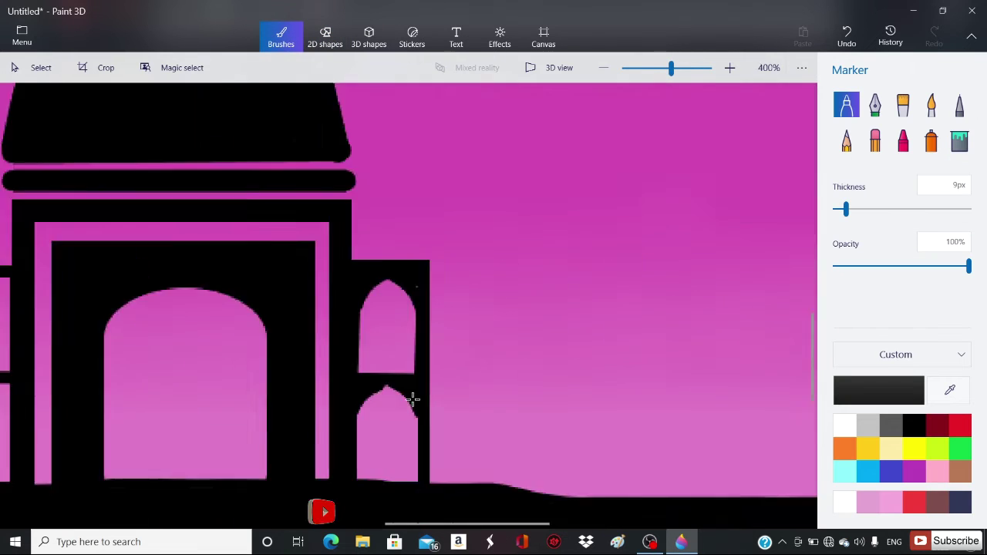
Step: Draw a straight black line along the bottom edge of the right wing's lower opening
scroll(612, 260, "up", 1)
left_click(325, 36)
left_click(845, 119)
left_click_drag(401, 397, 481, 395)
left_click(490, 351)
Step: Line both sides of the right wing's lower opening with a vertical black line and its stamped copy
left_click(845, 119)
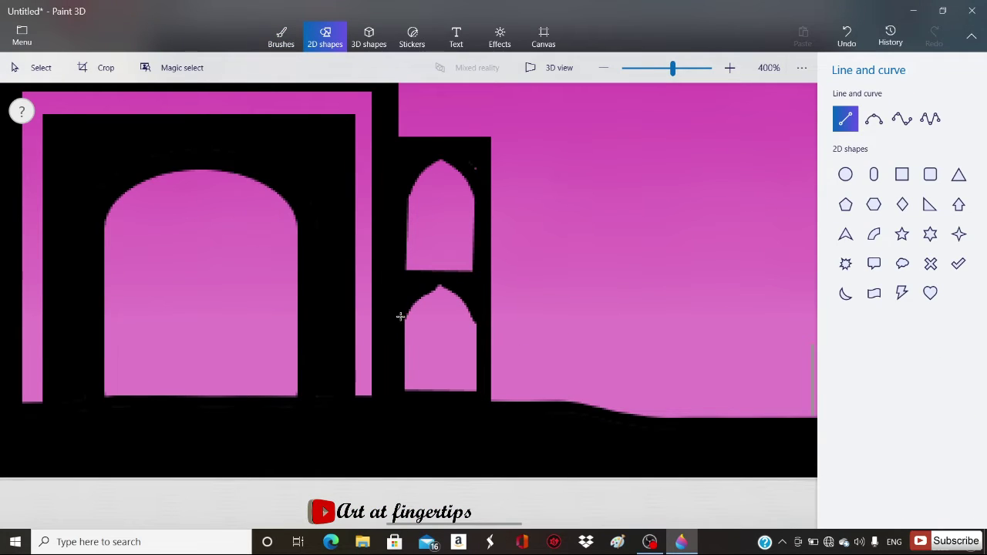
left_click_drag(404, 398, 406, 319)
left_click(295, 359)
left_click_drag(404, 361, 479, 358)
left_click(622, 409)
scroll(439, 381, "down", 3)
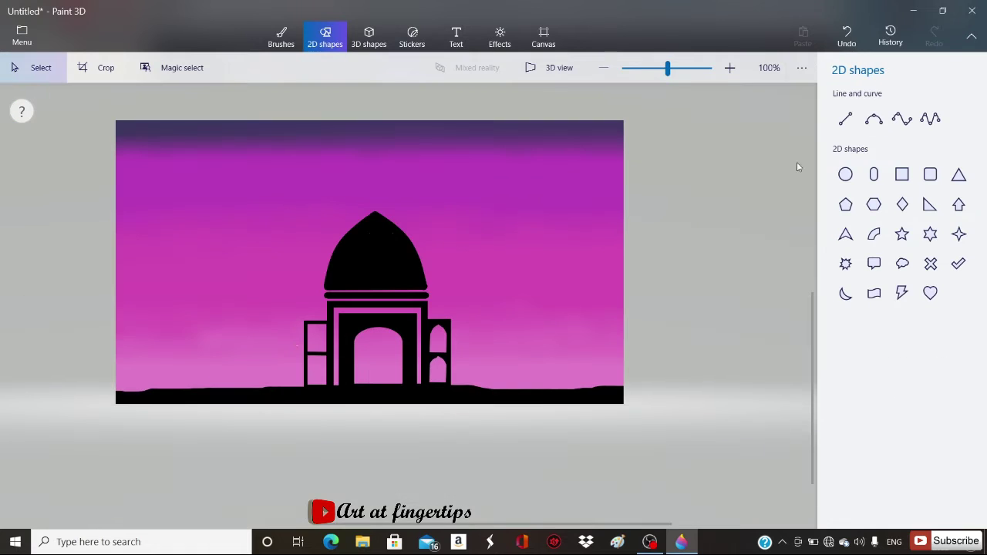
Step: Build a pointed arch from mirrored black curves in the upper opening of the left wing
left_click(874, 119)
scroll(306, 337, "up", 3)
mouse_move(394, 328)
left_mouse_down()
mouse_move(316, 307)
mouse_move(307, 395)
left_mouse_up()
left_click(244, 306)
left_click(921, 375)
left_click(454, 305)
Step: Fill both corners above the upper pointed arch in the left wing with black
left_click(281, 36)
left_click(959, 143)
left_click(317, 289)
left_click(382, 289)
Step: Line both sides of the left wing's upper opening with a vertical black line and its stamped copy
left_click(324, 36)
left_click(843, 123)
left_click(200, 359)
left_click_drag(329, 359, 414, 359)
left_click(500, 359)
Step: Build a pointed arch from mirrored black curves in the lower opening of the left wing
scroll(350, 427, "down", 3)
left_click(867, 123)
scroll(317, 386, "up", 2)
mouse_move(323, 354)
left_mouse_down()
mouse_move(357, 386)
mouse_move(295, 377)
left_mouse_up()
left_click(238, 370)
left_click(921, 376)
left_click(409, 371)
Step: Fill both corners above the lower pointed arch in the left wing with black
left_click(281, 36)
left_click(300, 359)
left_click(346, 358)
scroll(339, 358, "up", 3)
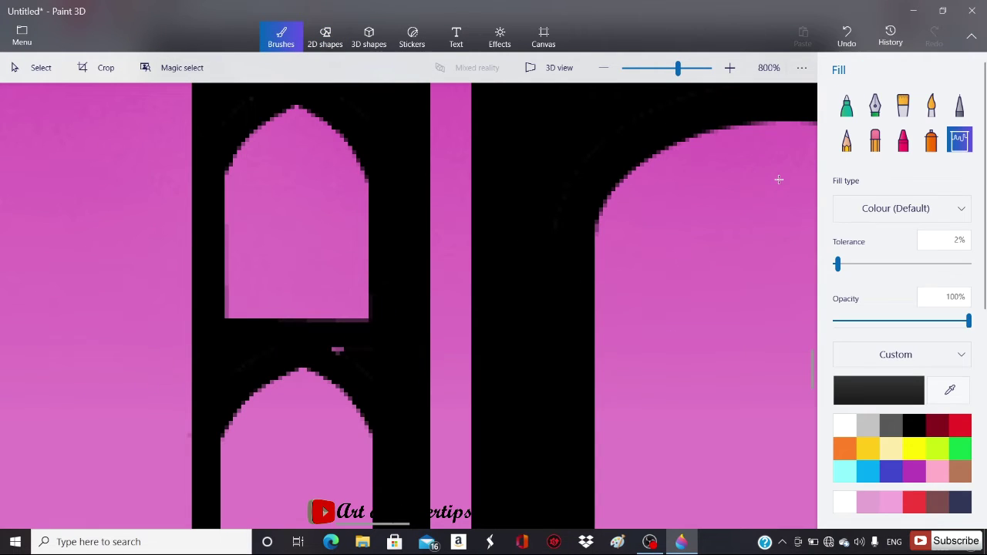
left_click(846, 105)
left_click(337, 351)
key("ctrl+z")
Step: Line both sides of the left wing's lower opening with a vertical black line and its stamped copy
scroll(287, 412, "down", 3)
left_click(325, 36)
scroll(259, 437, "up", 1)
left_click(845, 119)
left_click_drag(267, 491, 267, 415)
left_click(164, 454)
left_click_drag(298, 452, 378, 450)
left_click(452, 448)
scroll(461, 380, "down", 4)
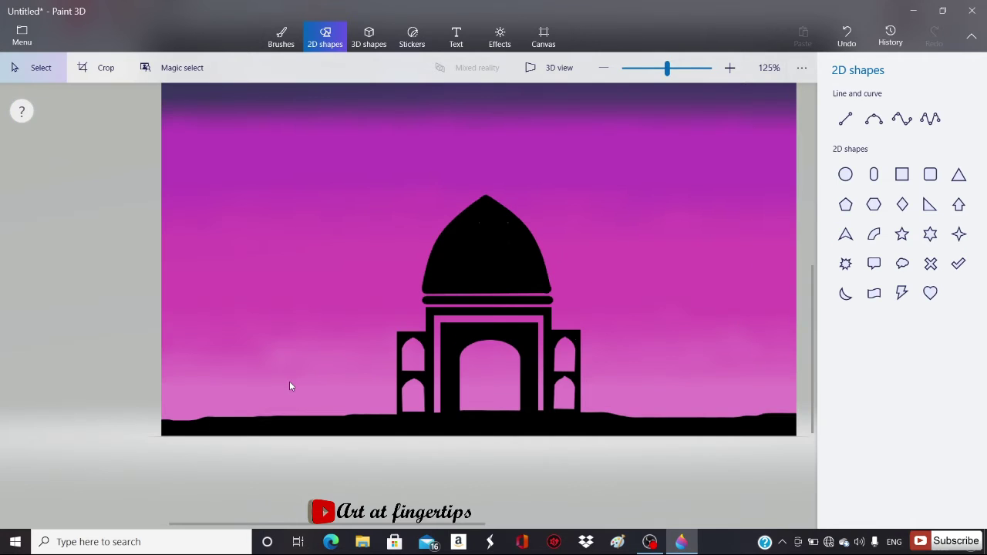
Step: Copy the right wing and place slightly shorter copies against the outer sides of both side wings
scroll(563, 339, "up", 4)
scroll(553, 375, "up", 1)
left_click_drag(531, 316, 531, 533)
left_click(619, 481)
scroll(619, 480, "down", 2)
left_click_drag(542, 372, 592, 509)
left_click_drag(566, 425, 618, 432)
left_click_drag(618, 375, 617, 387)
left_click_drag(617, 421, 265, 418)
key("ctrl+v")
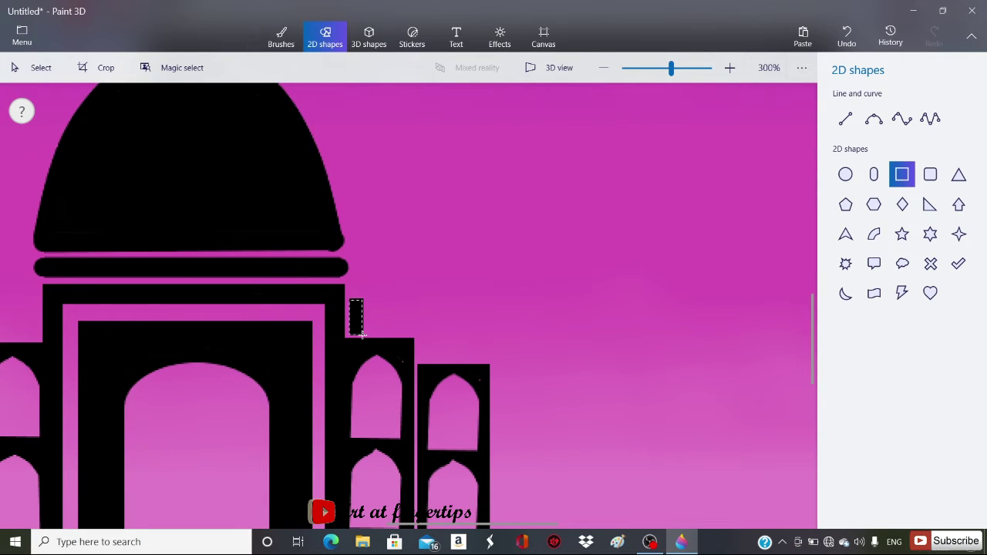
Step: Place three small upright black rectangles with a 7 px outline as pillars on top of the inner right wing
left_click_drag(362, 334, 394, 340)
left_click(684, 208)
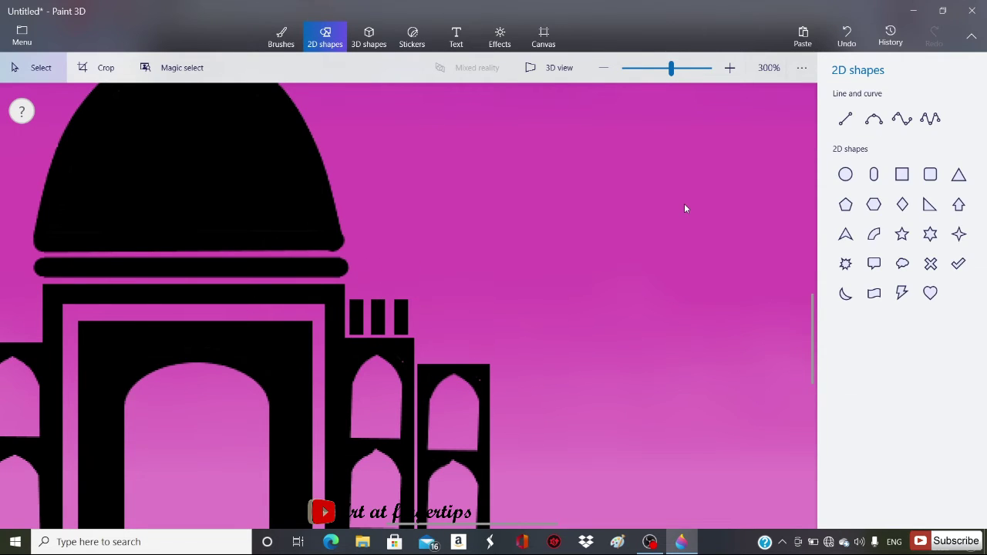
key("ctrl+z")
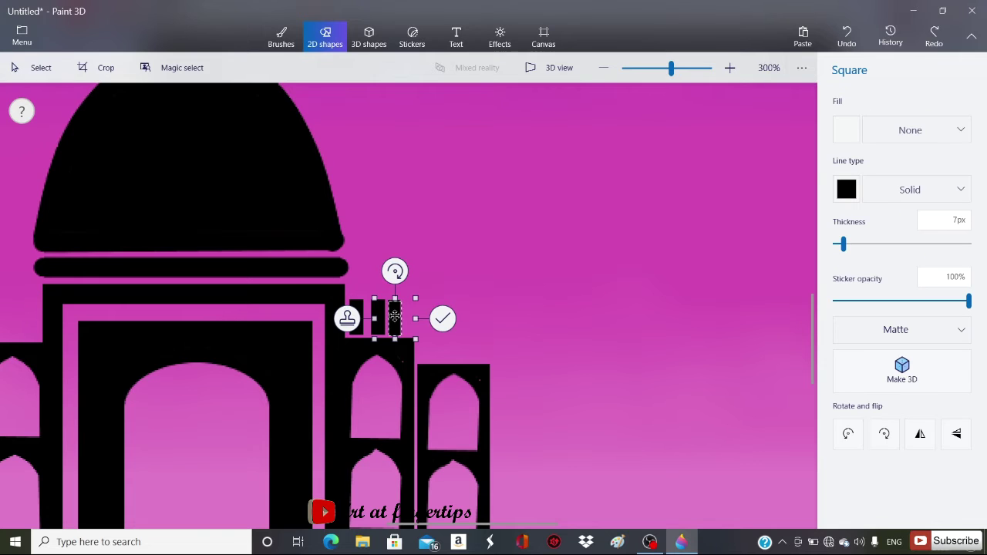
left_click(443, 318)
Step: Cap the three pillars on the right wing with a horizontal black line
left_click(845, 118)
mouse_move(342, 286)
left_mouse_down()
mouse_move(405, 289)
mouse_move(379, 291)
left_mouse_up()
left_click(493, 290)
Step: Outline a small pointed dome above the right wing's pillars with a thinner black curve and its mirrored copy
left_click(874, 118)
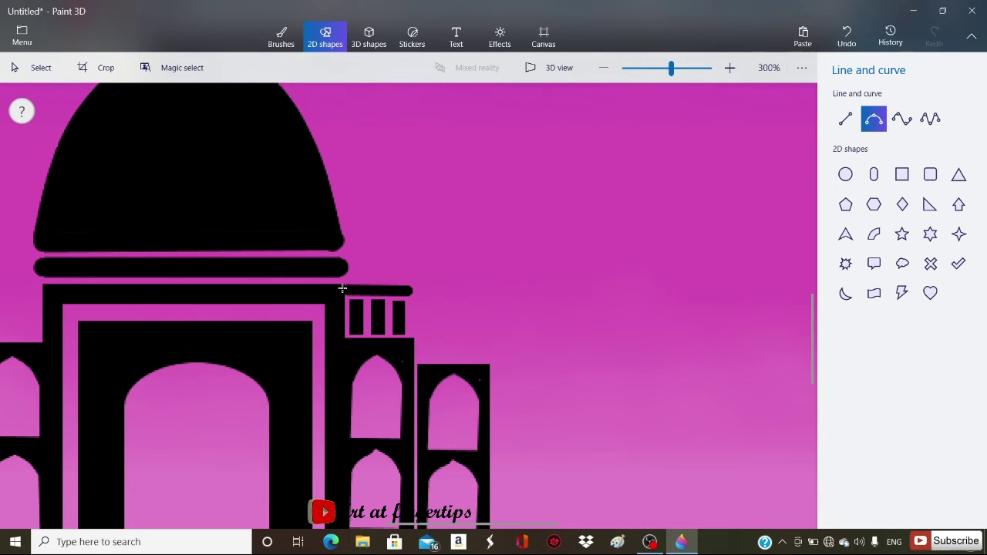
left_click_drag(374, 248, 373, 248)
left_click_drag(843, 185, 841, 185)
left_click(257, 269)
left_click(920, 374)
left_click_drag(381, 271, 415, 274)
left_click(494, 271)
Step: Fill the small dome above the right wing with black
left_click(281, 36)
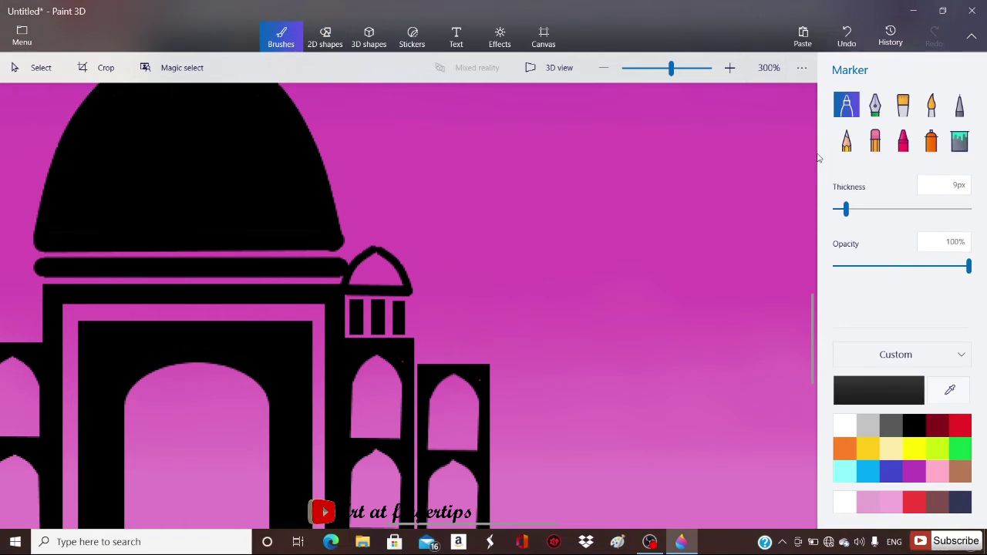
left_click(959, 139)
left_click(375, 276)
Step: Place two small upright black rectangles with a 5 px outline as pillars on top of the inner left wing
left_click(325, 36)
scroll(429, 294, "down", 2)
left_click(903, 174)
scroll(255, 290, "up", 2)
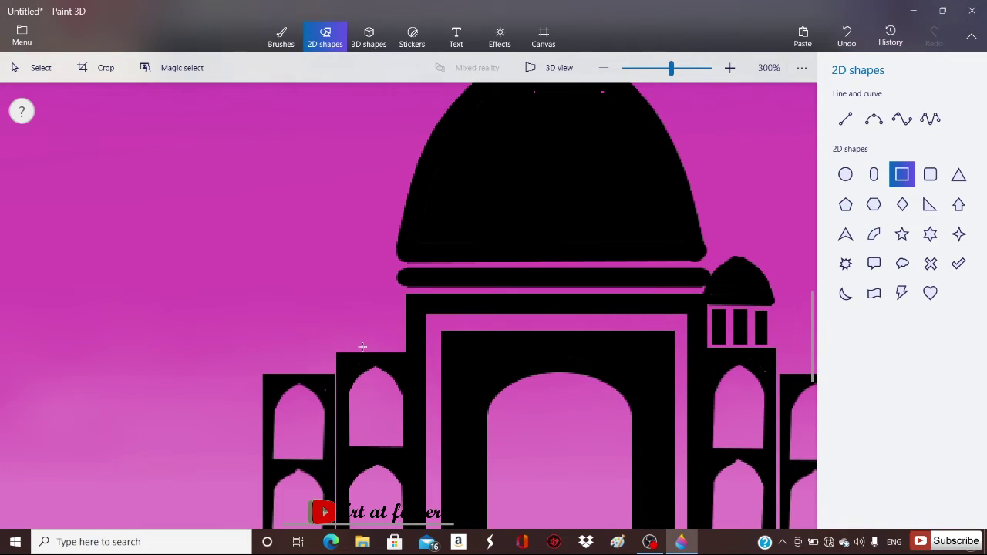
scroll(406, 280, "down", 1)
scroll(394, 311, "up", 2)
left_click_drag(395, 284, 413, 335)
left_click_drag(430, 525, 452, 527)
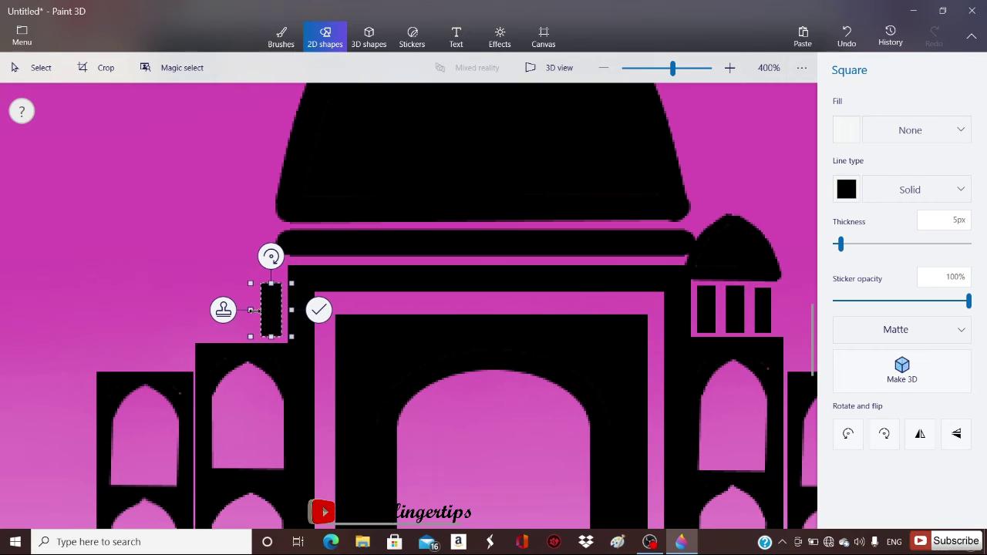
left_click_drag(273, 297, 217, 308)
left_click(228, 312)
left_click_drag(214, 283, 231, 334)
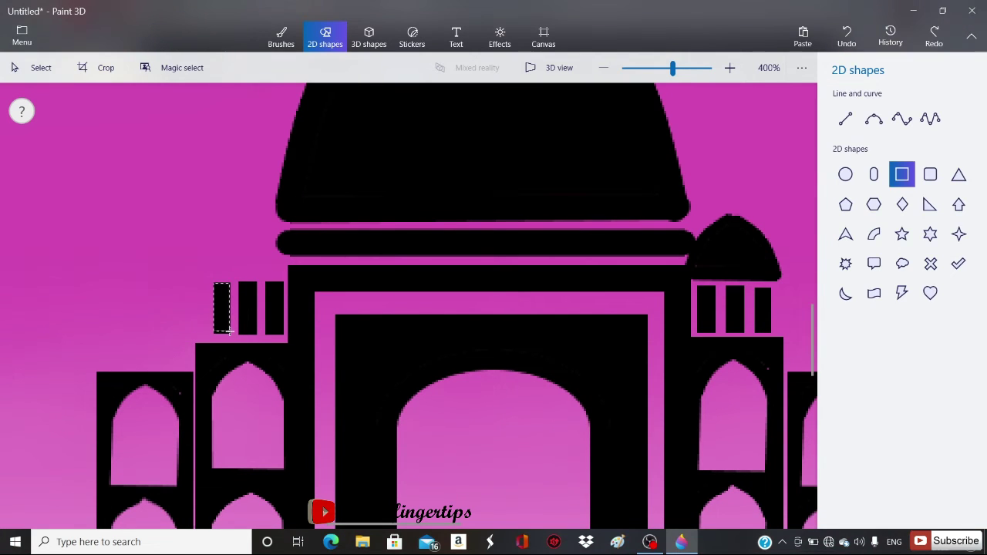
key("ctrl+z")
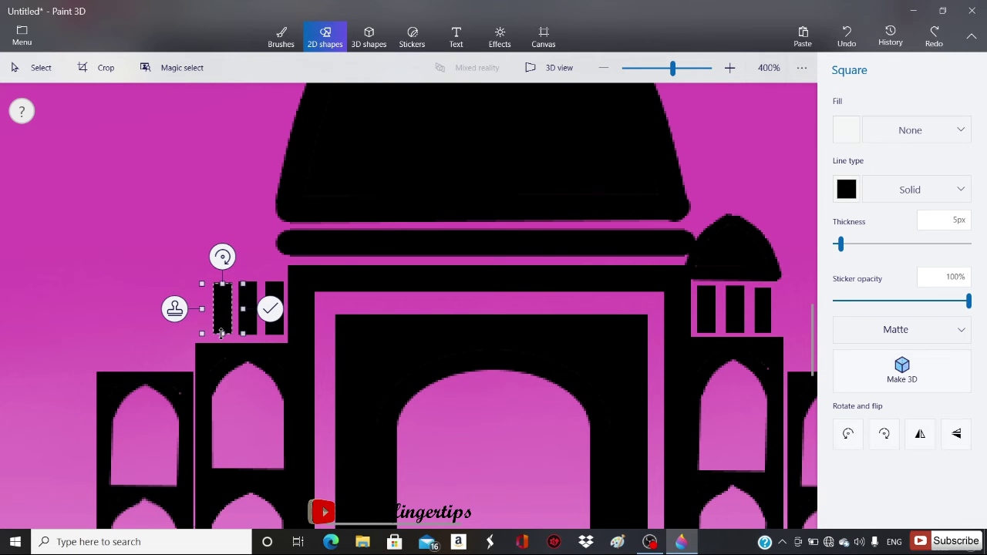
key("shift+Up")
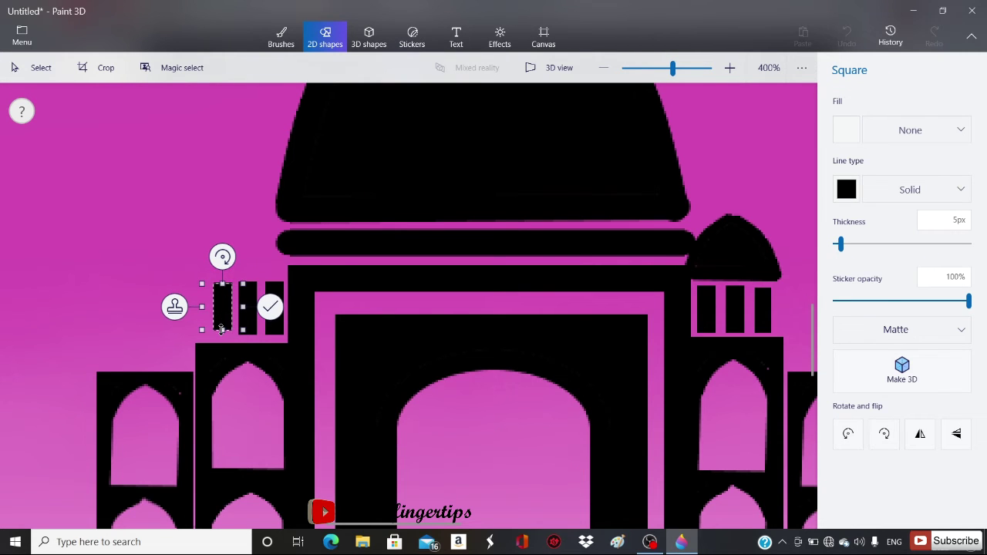
left_click(213, 345)
key("ctrl+z")
Step: Draw a third upright black rectangle with a 5 px outline beside the two left-wing pillars and align it with them
left_click(903, 175)
left_click_drag(212, 279, 231, 333)
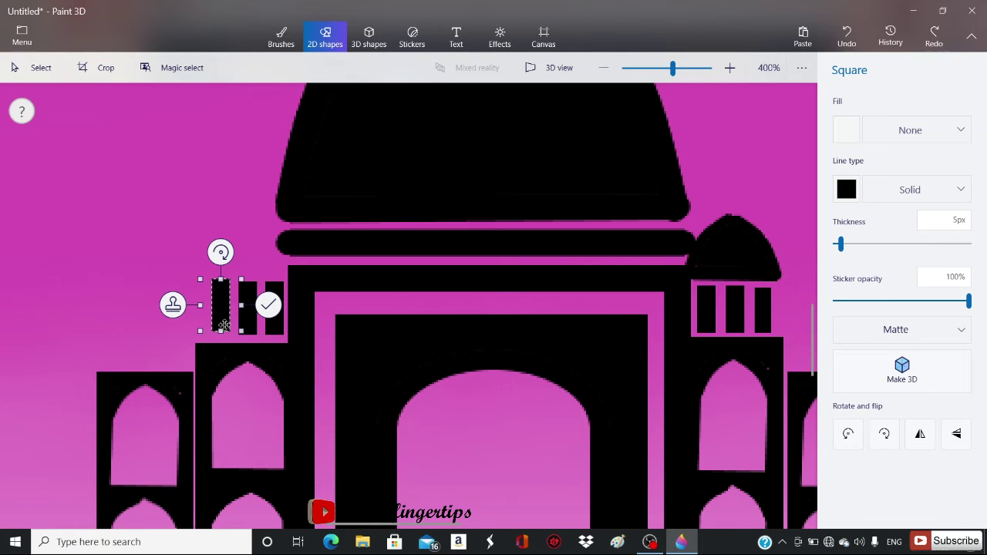
left_click_drag(220, 281, 220, 283)
left_click(269, 308)
Step: Cap the three pillars on the left wing with a horizontal black line extending from the main block
left_click(845, 118)
left_click_drag(290, 267, 202, 269)
left_click(411, 315)
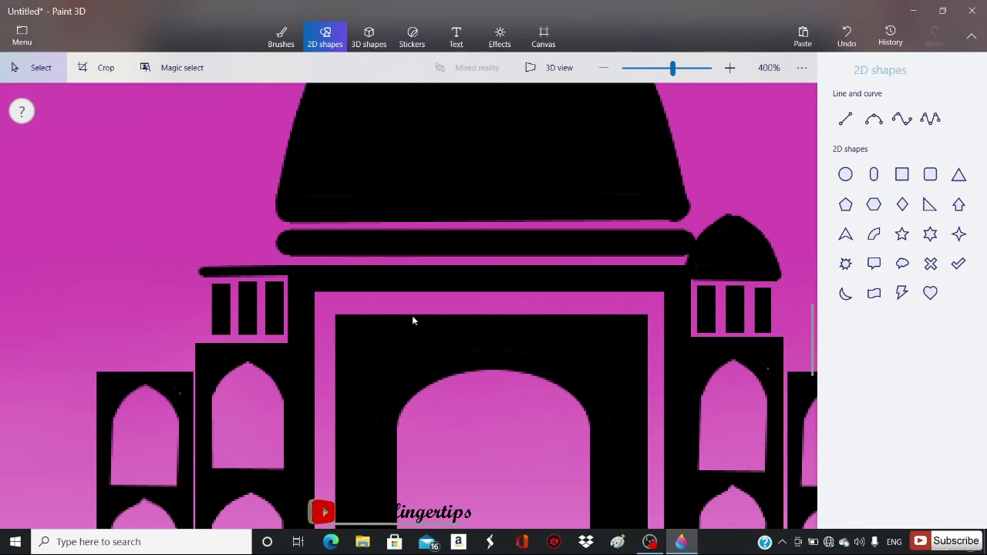
Step: Outline a small pointed dome above the left wing's pillars with a black curve and its mirrored copy
left_click(874, 119)
left_click_drag(233, 212, 235, 211)
left_click(94, 245)
left_click(920, 374)
left_click_drag(264, 243, 305, 234)
left_click(388, 238)
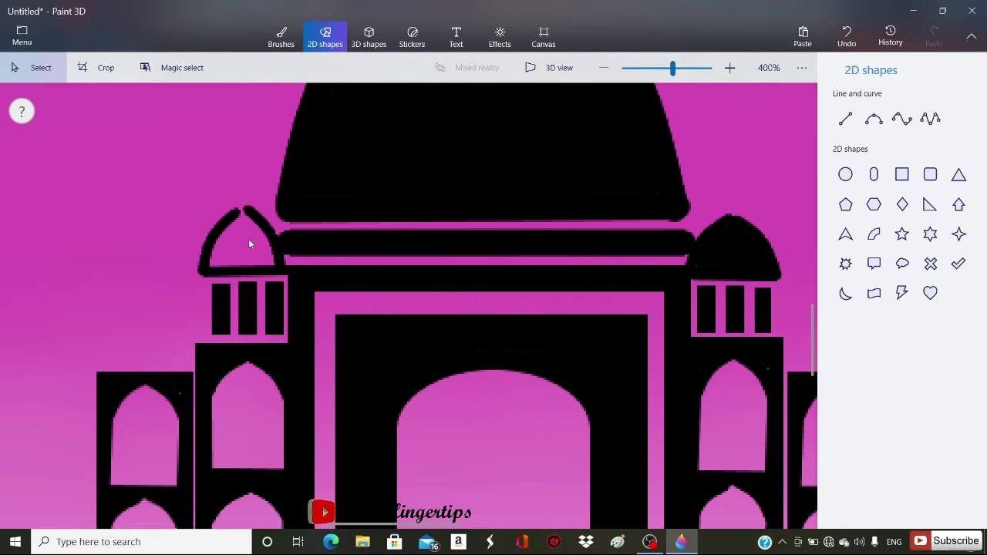
Step: Close the gap at the tip of the left small dome with a 6 px black Marker stroke
left_click(280, 36)
left_click(846, 105)
scroll(229, 213, "up", 3)
scroll(309, 183, "down", 1)
left_click_drag(302, 195, 325, 179)
key("ctrl+z")
left_click_drag(846, 209, 842, 209)
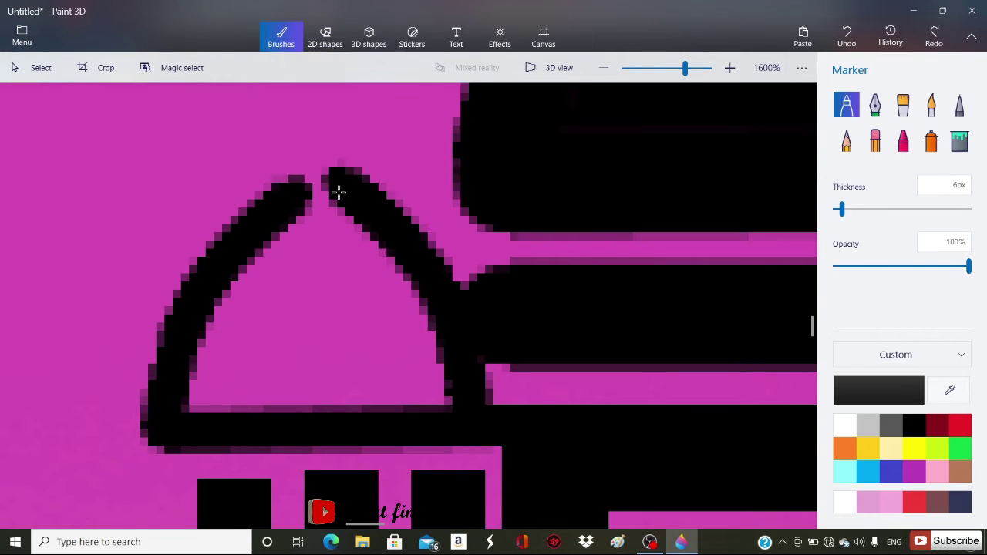
left_click_drag(302, 189, 340, 179)
Step: Fill the small dome above the left wing with black
scroll(305, 247, "down", 1)
left_click(959, 140)
left_click(309, 285)
scroll(449, 281, "down", 3)
scroll(541, 393, "down", 1)
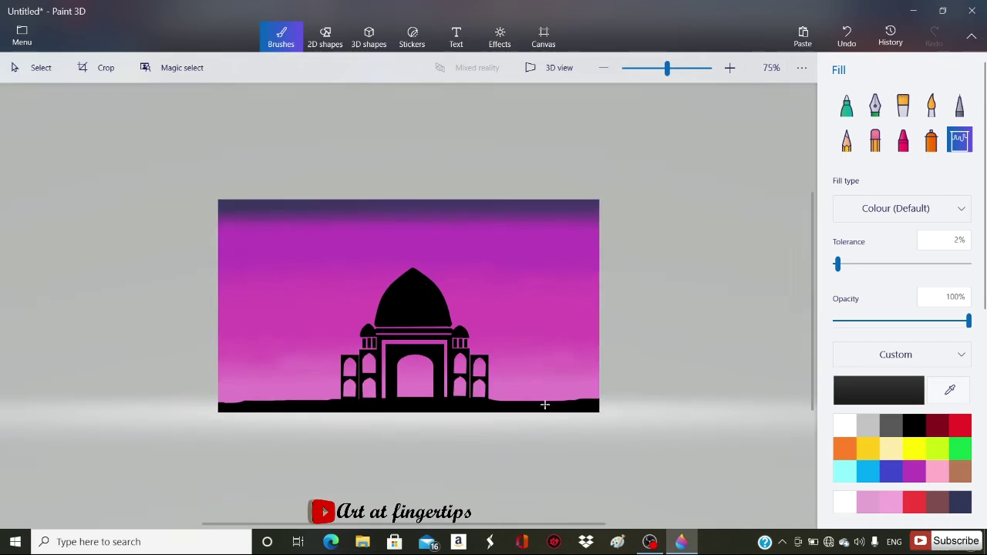
Step: Draw a small upright black-filled rectangle standing on the ground to the right of the building
scroll(542, 394, "up", 2)
left_click(325, 37)
left_click(901, 175)
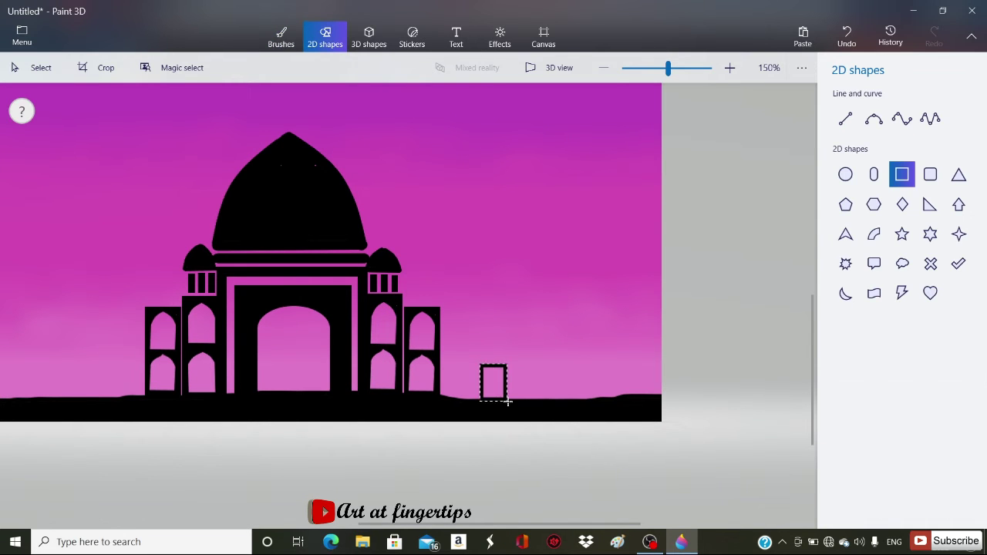
left_click_drag(504, 399, 508, 403)
left_click(844, 128)
left_click(862, 163)
left_click(541, 383)
Step: Cap the separate block on the ground with a slightly wider horizontal black line
left_click(846, 119)
scroll(484, 364, "up", 2)
mouse_move(463, 368)
left_mouse_down()
mouse_move(546, 368)
mouse_move(509, 386)
mouse_move(504, 373)
mouse_move(552, 364)
left_mouse_up()
left_click(613, 321)
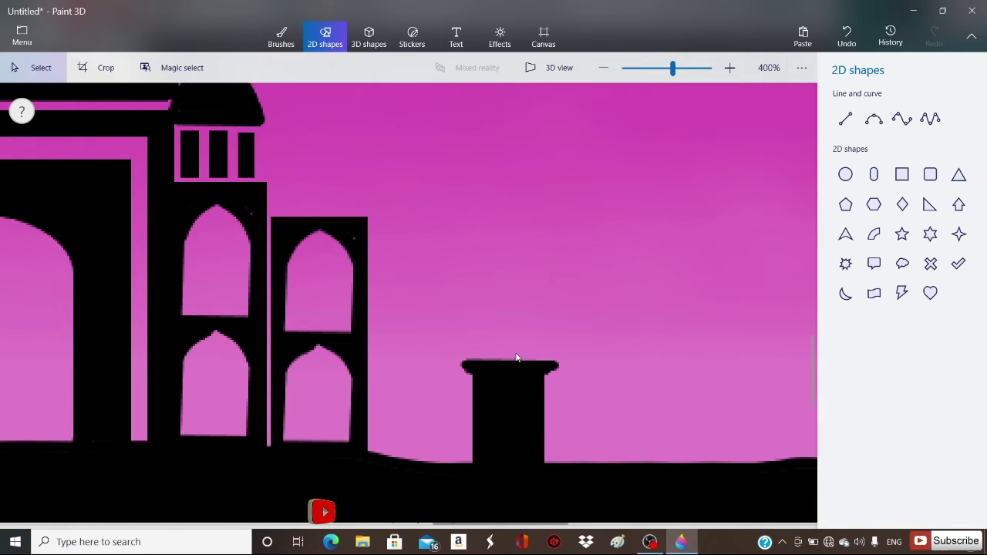
Step: Stack a narrower black rectangle on the minaret base and cap it with a 5 px horizontal black line
left_click(901, 174)
left_click_drag(476, 285, 537, 355)
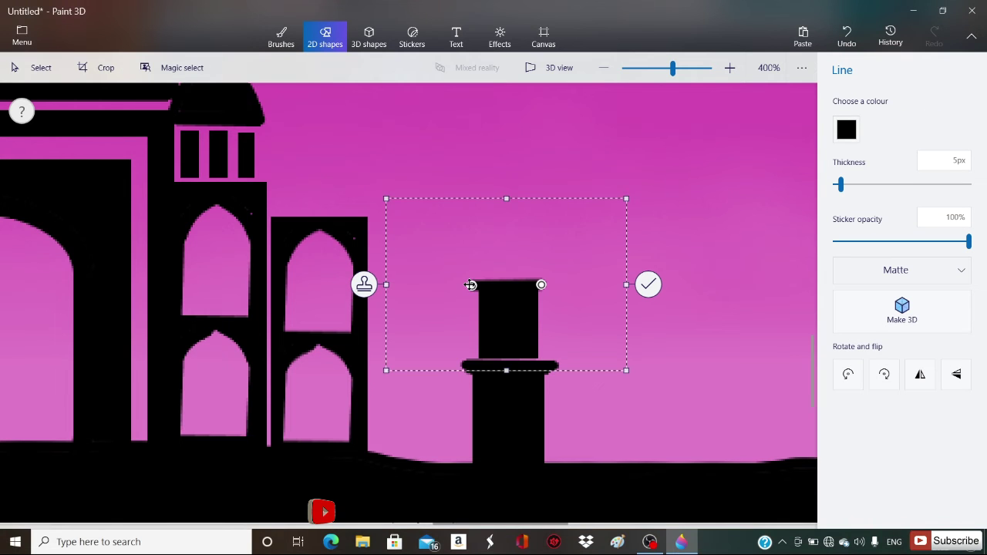
left_click_drag(471, 284, 475, 285)
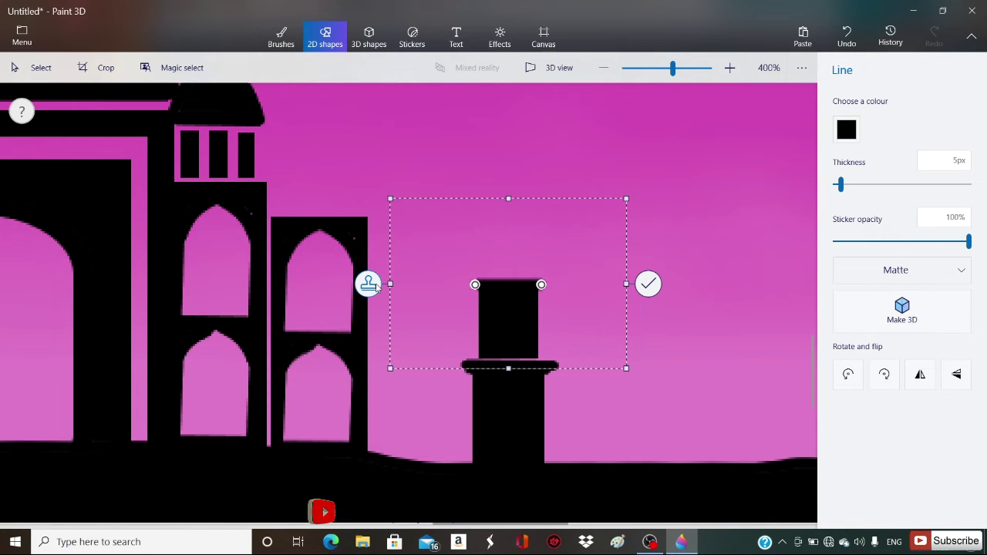
left_click(369, 285)
Step: Add a narrower, capped third black tier to the minaret and draw a thin upright column above it
left_click_drag(482, 196, 534, 272)
left_click(846, 119)
left_click_drag(812, 370, 812, 353)
left_click_drag(482, 284, 506, 286)
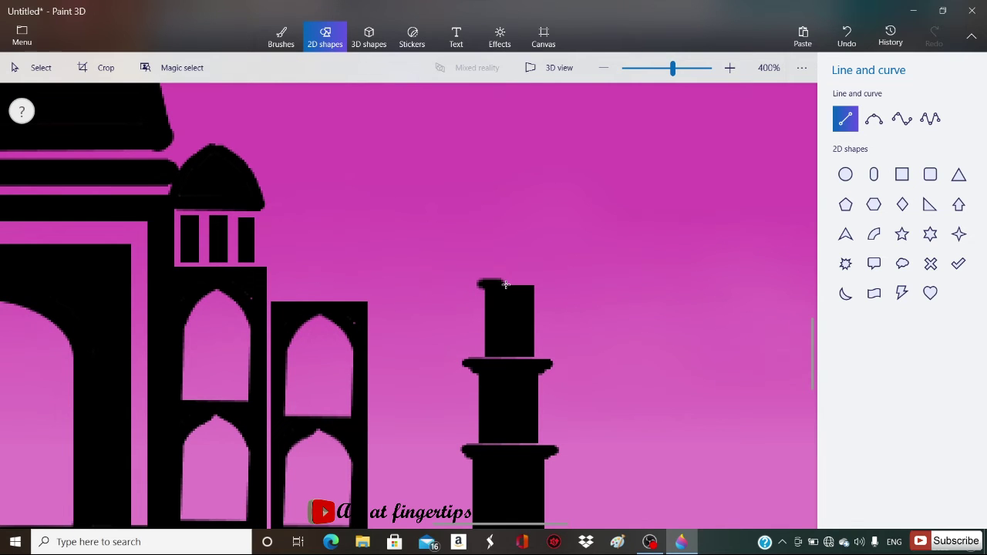
left_click_drag(506, 284, 538, 285)
left_click_drag(476, 278, 544, 279)
left_click_drag(486, 234, 486, 246)
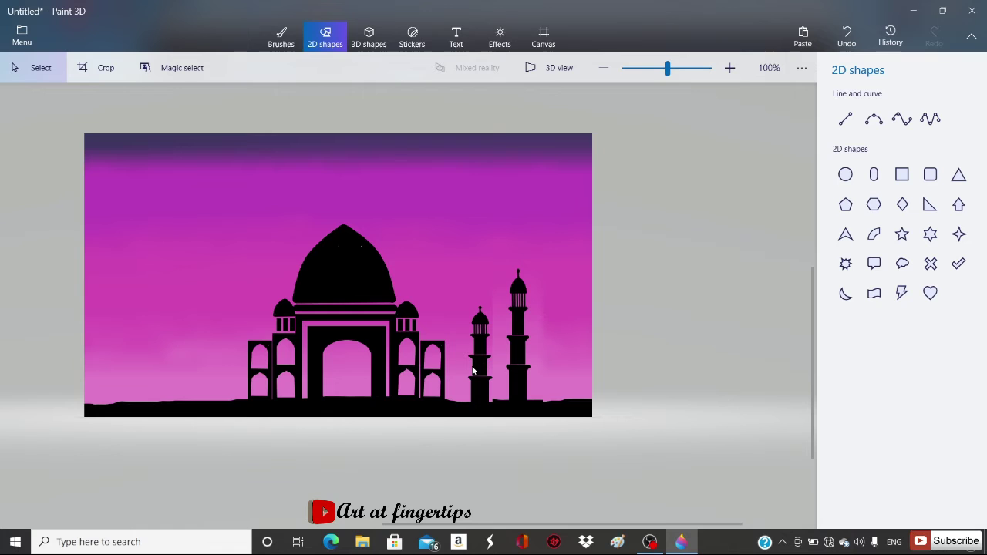
Step: Copy the minarets on the right side of the building over to its left side
left_click_drag(495, 263, 498, 415)
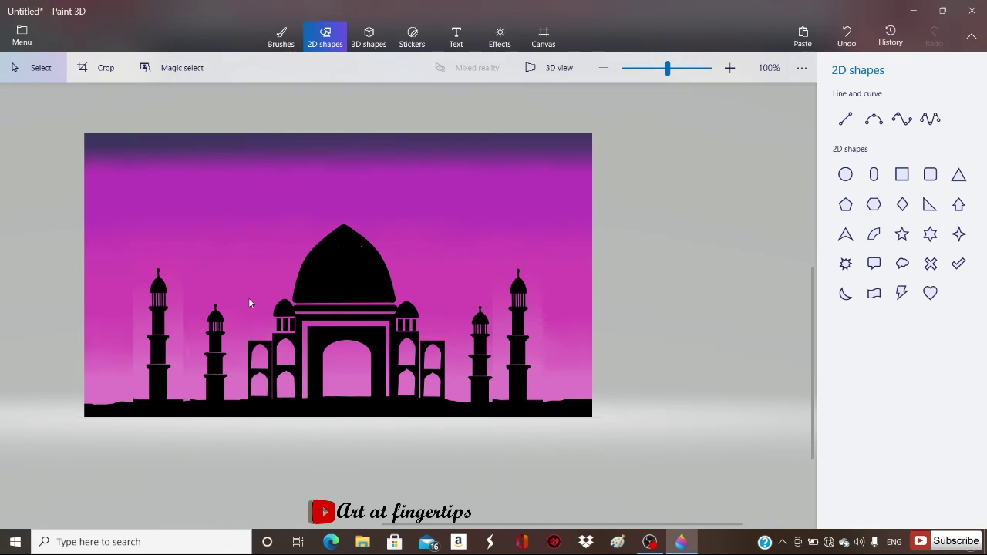
Step: Blend the visible patch edges around the right minarets with a 39 px pink Spray can at 11% opacity
left_click(280, 36)
scroll(548, 339, "up", 5)
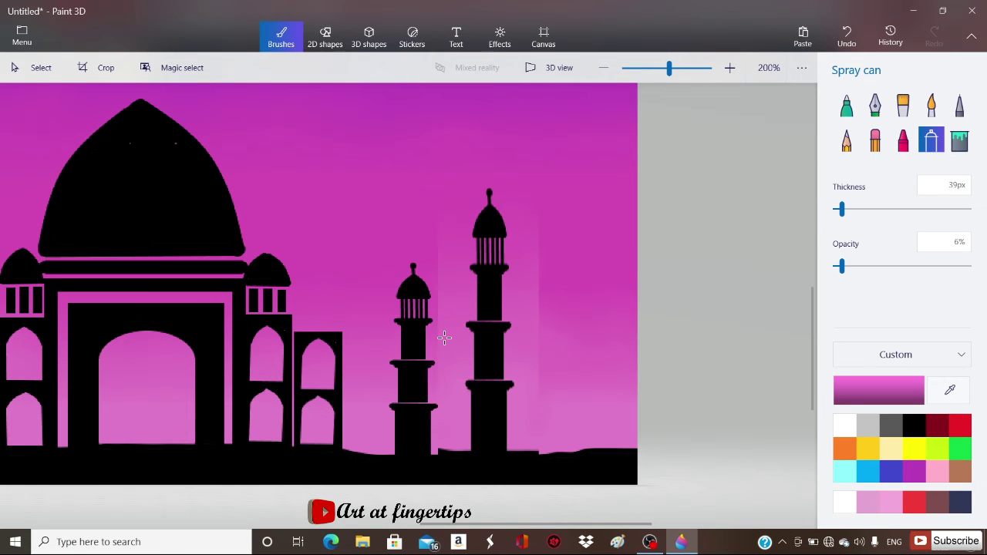
scroll(444, 337, "up", 5)
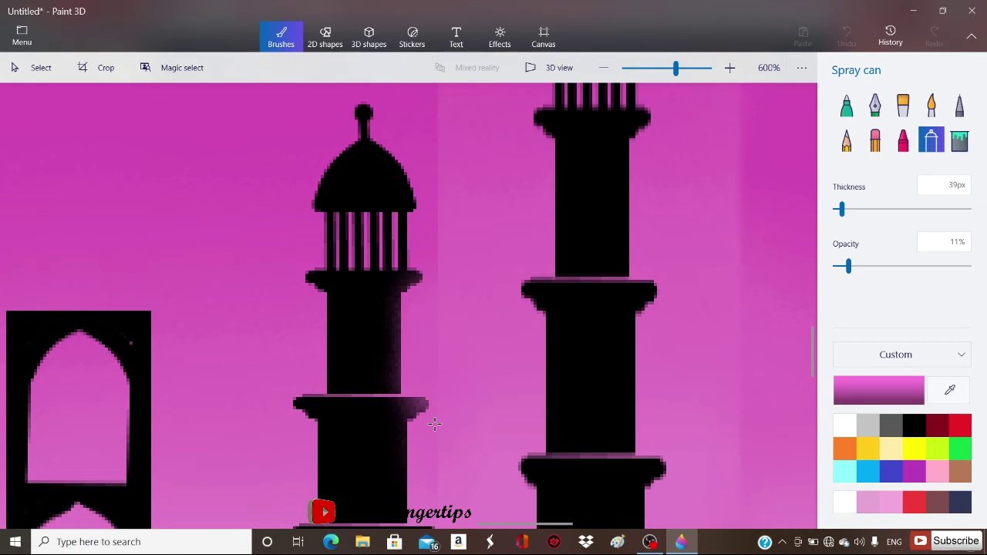
left_click_drag(435, 424, 443, 158)
scroll(454, 455, "down", 5)
scroll(450, 322, "up", 5)
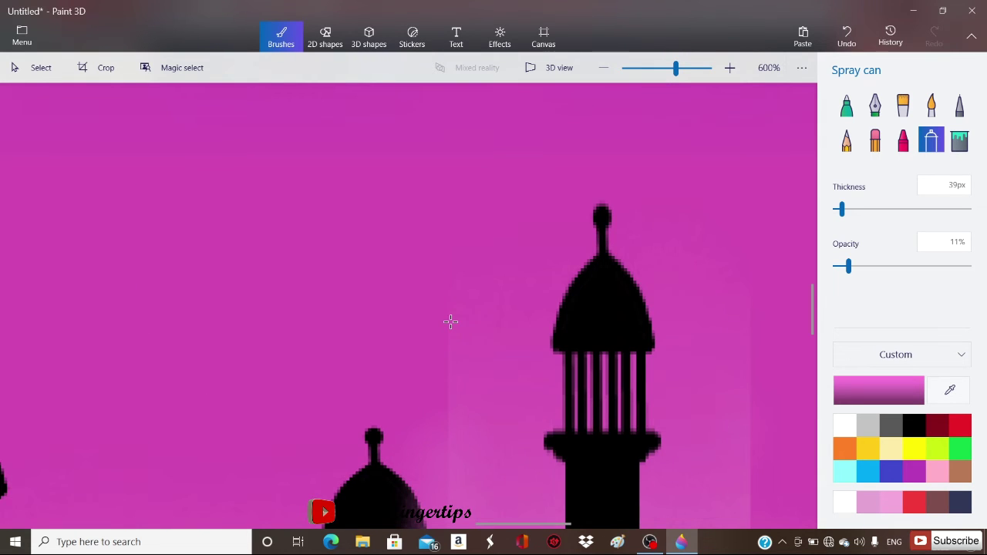
scroll(451, 322, "down", 3)
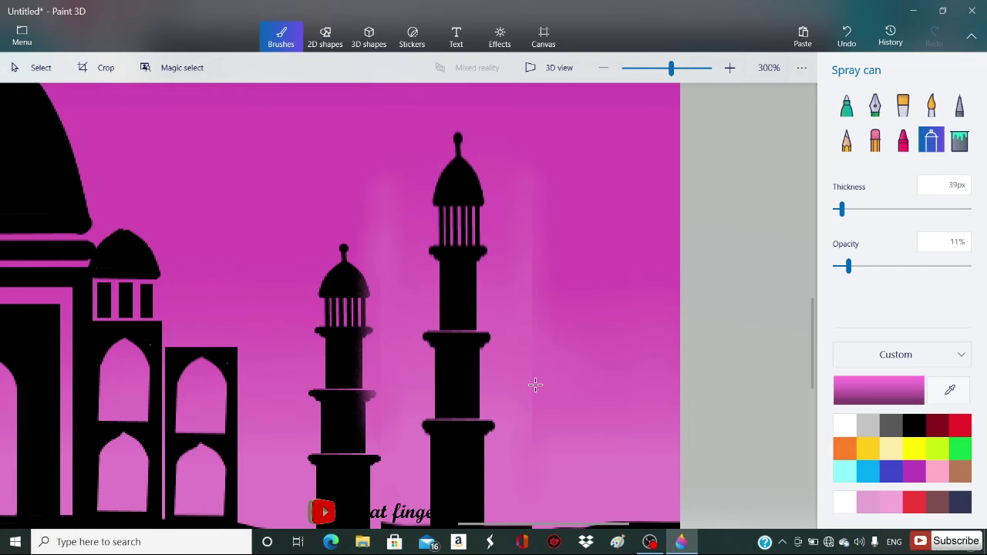
Step: Blend the patch edges around the tall left minaret with the Spray can, using a pink sampled from the sky
scroll(402, 343, "down", 2)
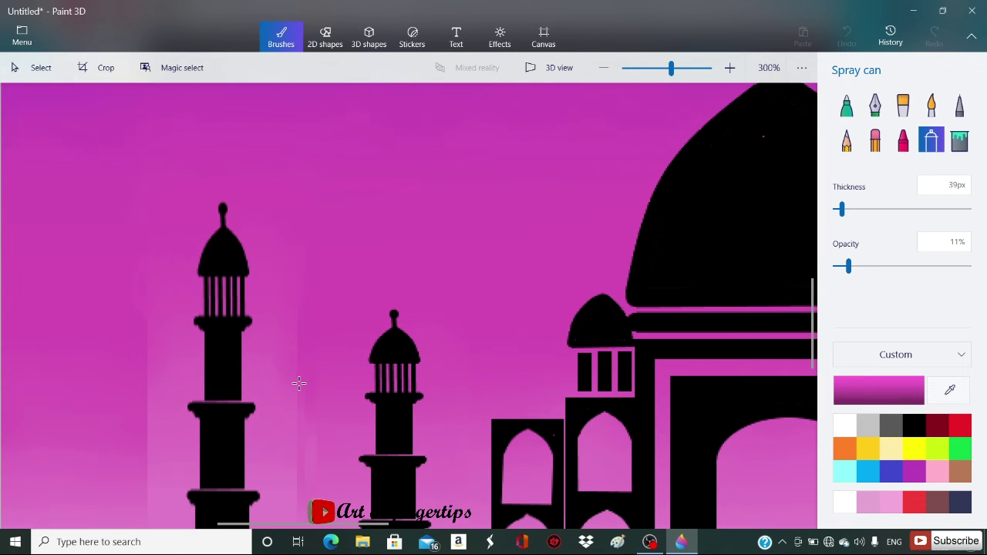
left_click(950, 390)
left_click(151, 454)
left_click_drag(148, 453, 146, 364)
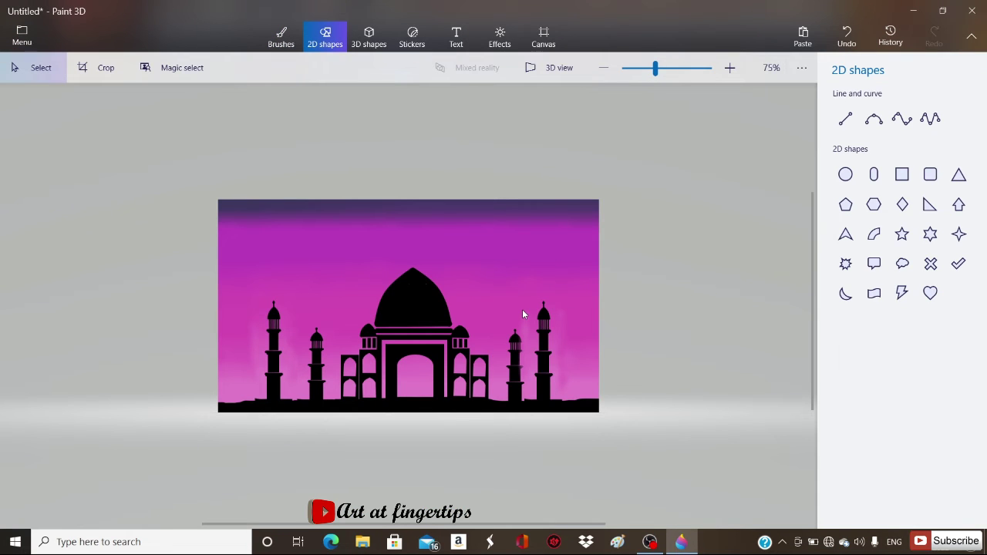
Step: Draw an 8 px vertical black line as a spire on the tip of the main dome
left_click_drag(523, 309, 555, 412)
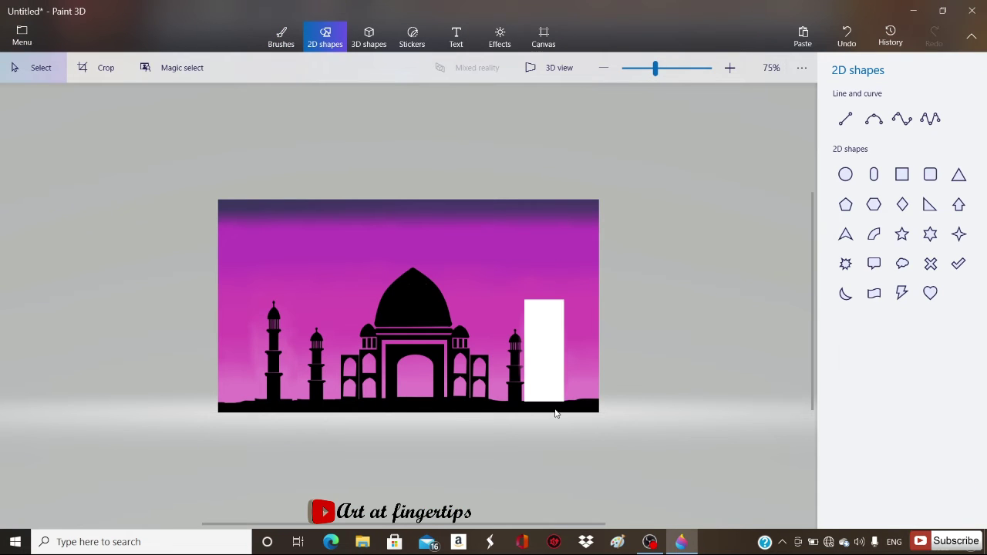
key("ctrl+z")
scroll(254, 309, "up", 1)
left_click(846, 118)
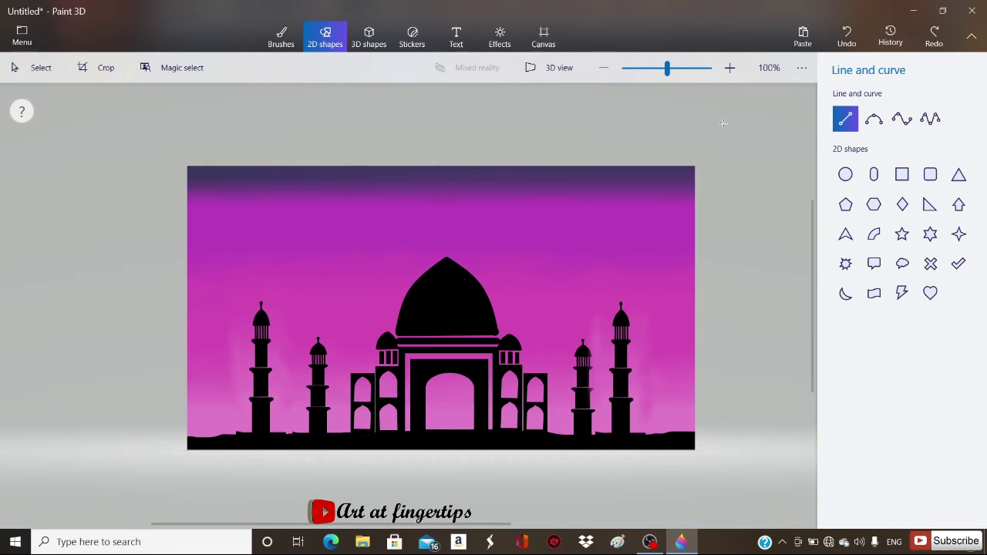
scroll(419, 203, "up", 4)
left_click_drag(419, 202, 421, 279)
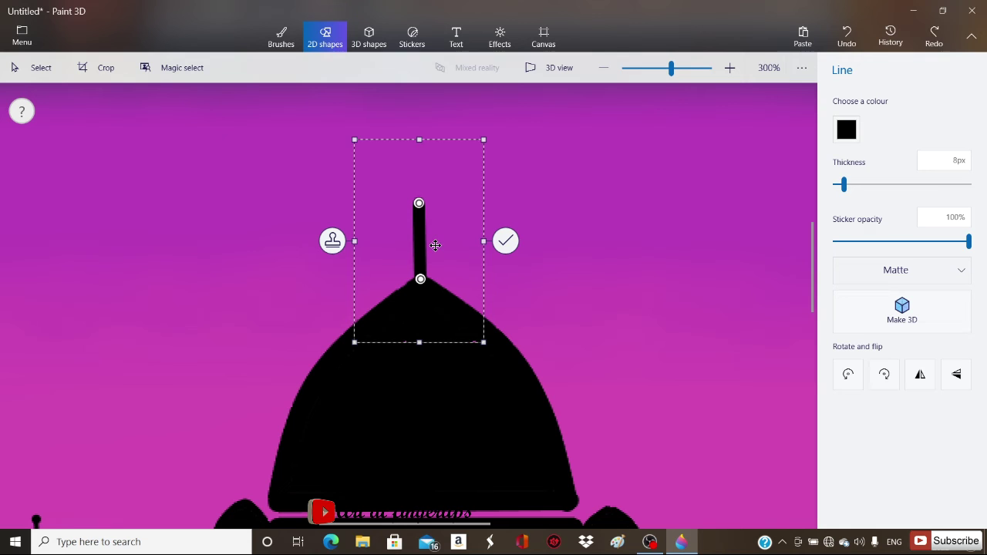
left_click(506, 241)
Step: Add three black Marker balls of increasing size down the main dome's spire, the lowest 26 px thick
scroll(498, 237, "down", 5)
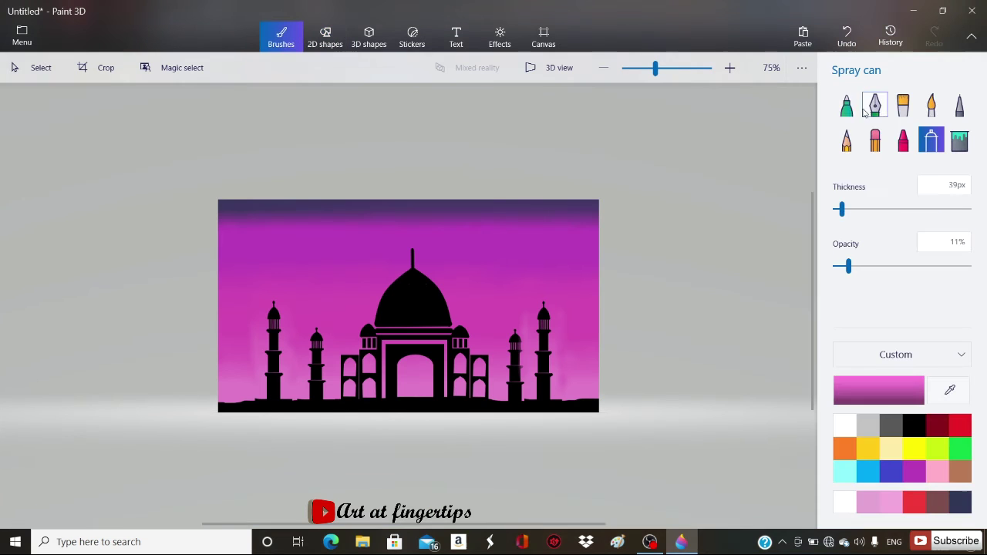
left_click(846, 106)
scroll(419, 249, "up", 5)
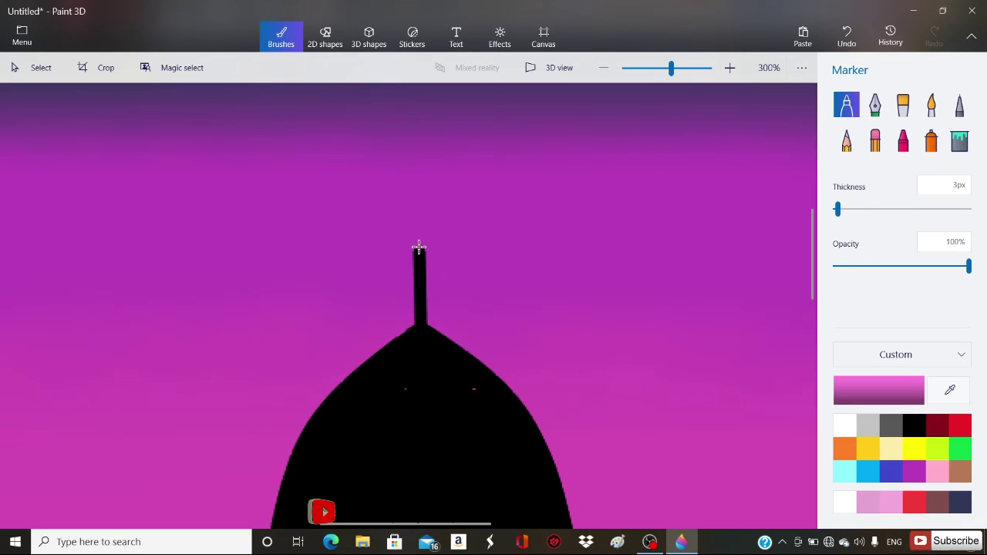
key("ctrl+z")
left_click(419, 250)
left_click_drag(838, 209, 857, 210)
left_click(419, 244)
left_click(420, 242)
left_click(417, 271)
key("ctrl+z")
left_click(420, 272)
left_click(870, 209)
left_click(419, 304)
scroll(419, 304, "down", 10)
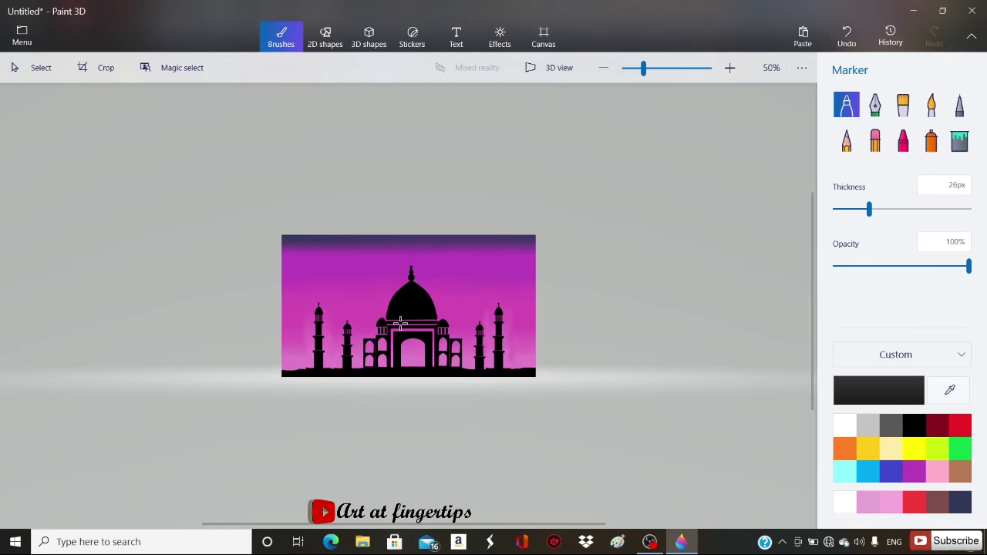
Step: Draw a white circle as the moon in the upper left part of the sky
scroll(400, 322, "up", 3)
left_click(325, 36)
left_click(845, 174)
left_click_drag(197, 207, 244, 254)
left_click(846, 130)
left_click(789, 148)
left_click(846, 189)
left_click(789, 237)
left_click(271, 230)
Step: Shade the inside of the moon with purple sampled from the sky
left_click(281, 37)
left_click(950, 391)
left_click(218, 198)
scroll(214, 216, "up", 4)
mouse_move(206, 220)
left_mouse_down()
mouse_move(180, 260)
mouse_move(191, 273)
mouse_move(249, 273)
mouse_move(186, 227)
mouse_move(216, 311)
mouse_move(254, 276)
left_mouse_up()
scroll(254, 276, "down", 4)
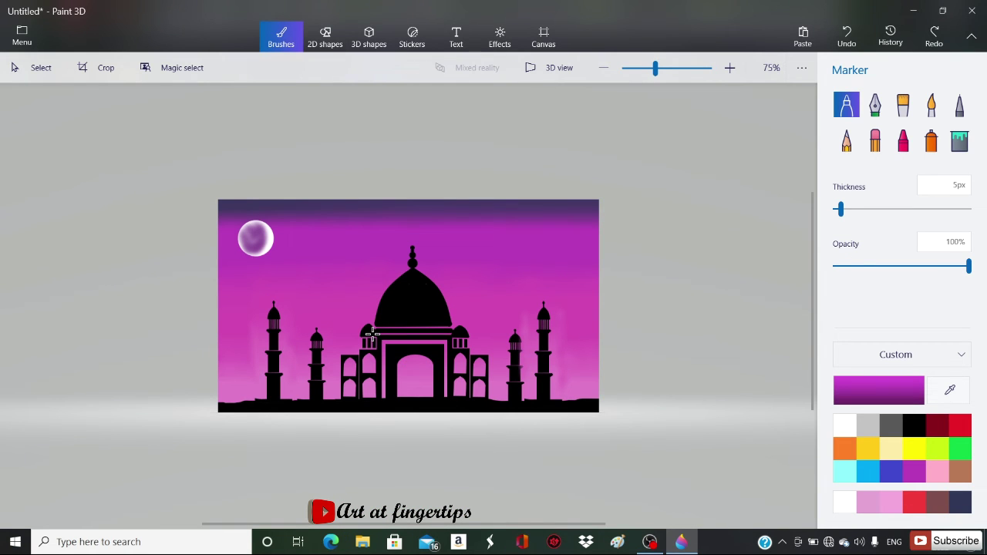
Step: Cover the stray pink specks on the main dome with a 5 px black Marker
scroll(372, 333, "up", 1)
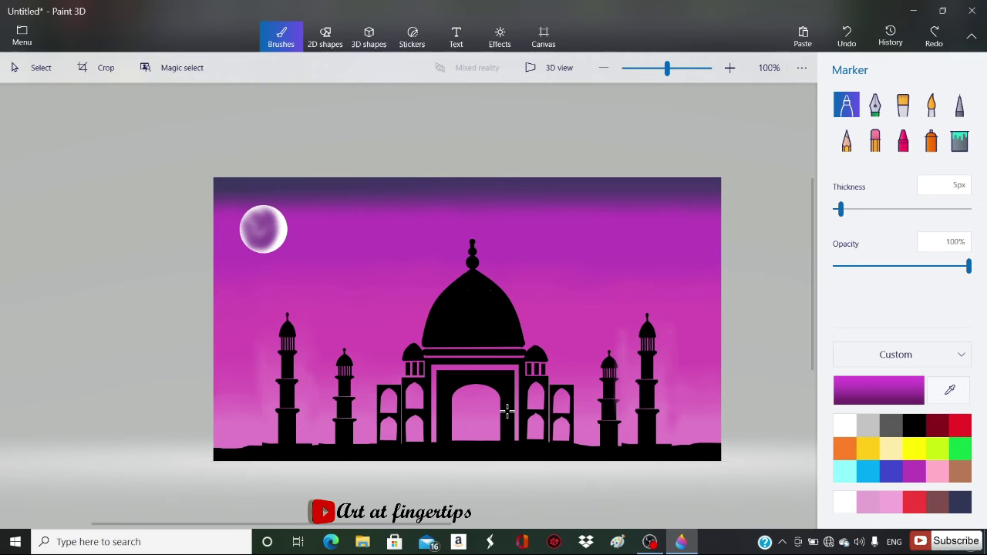
scroll(467, 280, "up", 5)
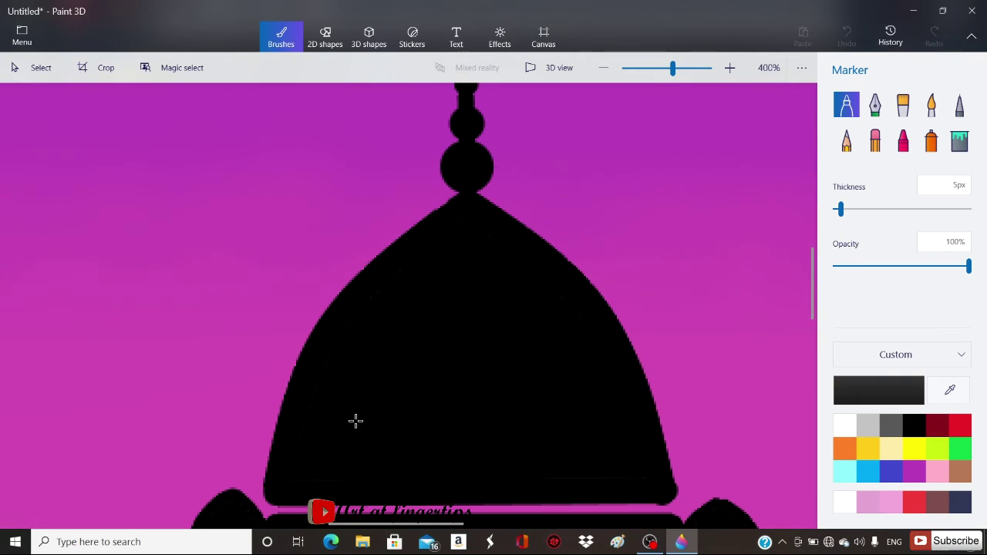
scroll(640, 457, "down", 6)
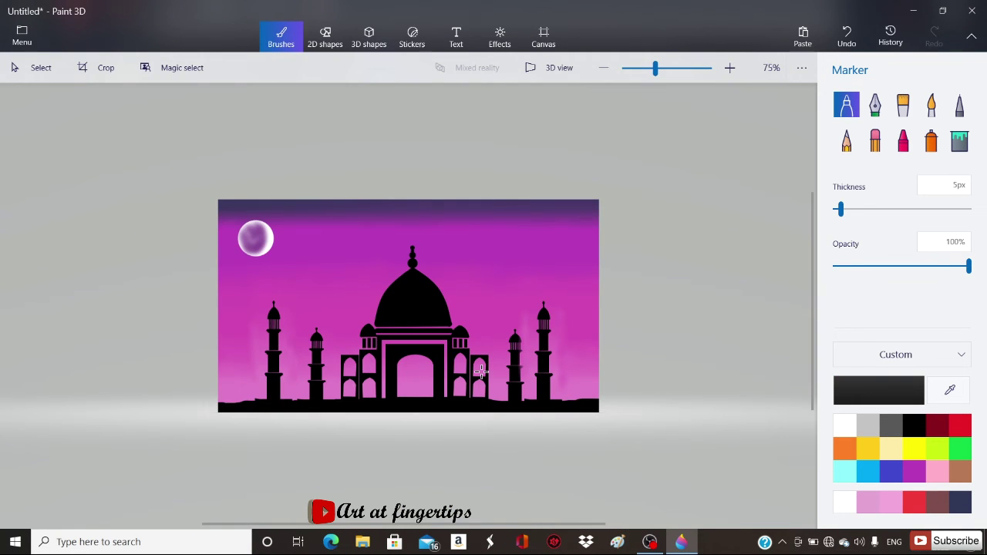
Step: Draw a small white four-pointed star in the sky below the moon
left_click(848, 429)
left_click(325, 36)
left_click(959, 234)
mouse_move(245, 268)
left_mouse_down()
mouse_move(255, 276)
mouse_move(248, 271)
left_mouse_up()
left_click(847, 190)
left_click(793, 237)
scroll(248, 271, "up", 5)
left_click(210, 284)
left_click_drag(261, 236, 295, 251)
left_click(299, 318)
Step: Copy the white star and place a smaller duplicate to its right
scroll(307, 303, "down", 5)
scroll(231, 268, "up", 3)
scroll(209, 265, "up", 1)
left_click_drag(200, 260, 456, 279)
key("ctrl+c")
left_click(420, 271)
key("ctrl+v")
scroll(331, 289, "down", 2)
left_click_drag(376, 237, 403, 256)
left_click_drag(371, 314, 370, 306)
left_click(325, 37)
key("ctrl+v")
mouse_move(299, 283)
left_mouse_down()
mouse_move(698, 237)
mouse_move(731, 322)
mouse_move(722, 272)
mouse_move(730, 280)
mouse_move(718, 268)
left_mouse_up()
left_click(662, 322)
key("ctrl+z")
Step: Overlay a six-pointed and a four-pointed white star in the sky above the tall right minaret
left_click(929, 234)
scroll(706, 273, "up", 1)
left_click(763, 267)
left_click(959, 233)
left_click_drag(717, 222, 735, 224)
left_click(760, 280)
Step: Overlay a five-pointed and a four-pointed white star near the sky's upper right corner
left_click(903, 234)
left_click(691, 166)
left_click(959, 233)
left_click(698, 171)
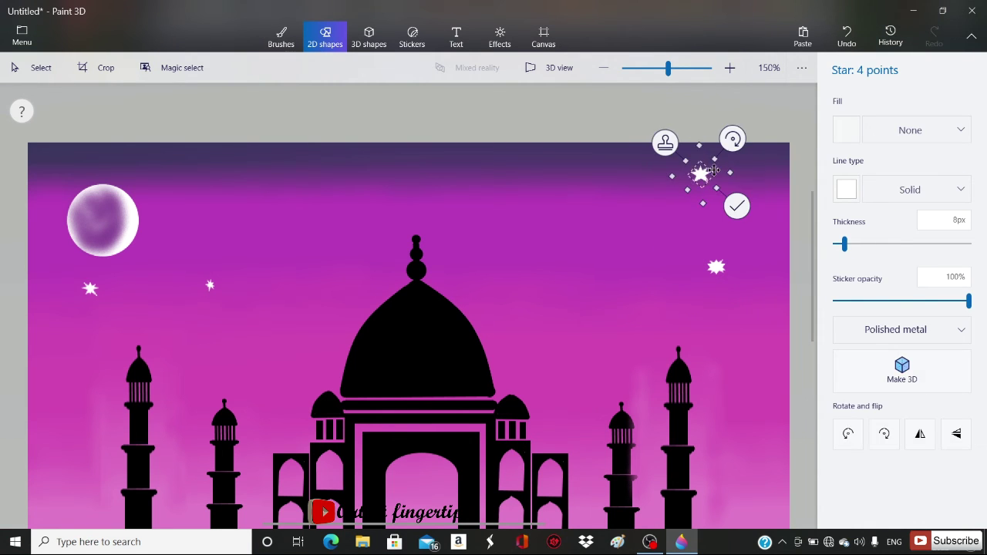
left_click(736, 205)
Step: Scatter small white Marker dots across the whole sky as distant stars
scroll(372, 242, "down", 3)
left_click(281, 36)
left_click(846, 105)
left_click(427, 267)
left_click(458, 277)
left_click(553, 271)
left_click(548, 322)
key("ctrl+z")
key("ctrl+z")
left_click(544, 322)
left_click(518, 326)
left_click(507, 326)
left_click(442, 336)
left_click(410, 339)
left_click(415, 307)
left_click(314, 268)
left_click(143, 274)
left_click(174, 250)
left_click(353, 237)
left_click(311, 242)
left_click(265, 243)
left_click(186, 246)
left_click(165, 241)
left_click(99, 236)
Step: Draw a 4 px horizontal black line across the full width of the picture along the top of the ground
left_click(325, 37)
left_click(845, 118)
left_click_drag(56, 489, 564, 490)
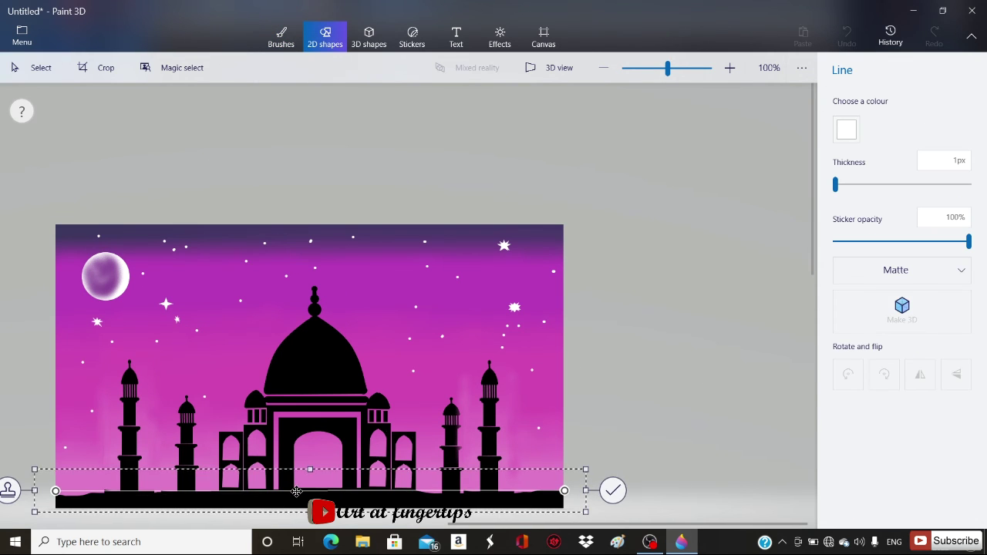
left_click(846, 130)
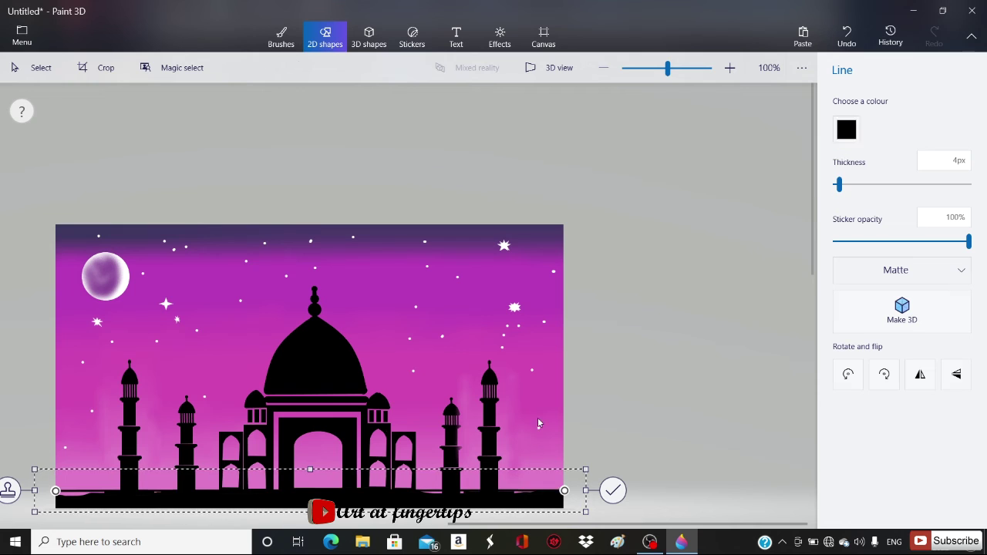
Step: Fill the remaining gaps beneath the straight ground line with a 5 px black Marker
left_click(281, 36)
scroll(532, 497, "up", 3)
mouse_move(506, 479)
left_mouse_down()
mouse_move(358, 482)
mouse_move(397, 500)
mouse_move(194, 480)
mouse_move(260, 480)
left_mouse_up()
scroll(259, 481, "down", 5)
scroll(285, 378, "up", 5)
left_click_drag(129, 402, 425, 408)
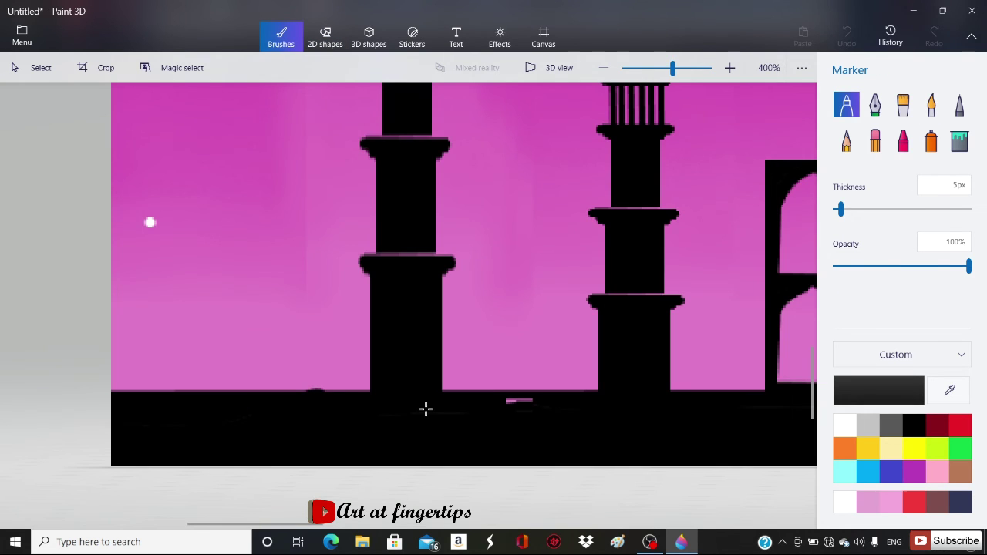
Step: Scatter extra tiny white stars across the sky with the Marker at 2 px thickness
scroll(453, 374, "down", 5)
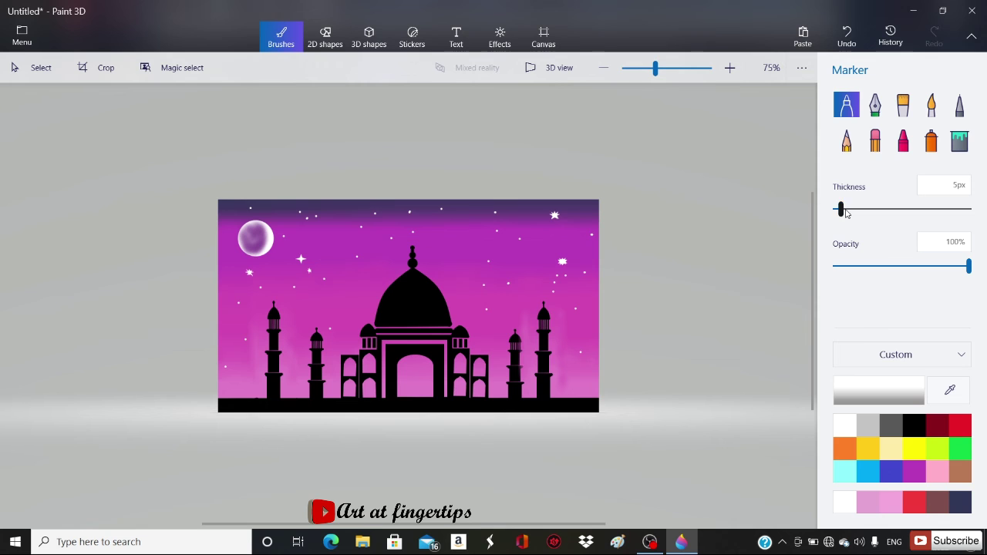
left_click_drag(841, 209, 838, 210)
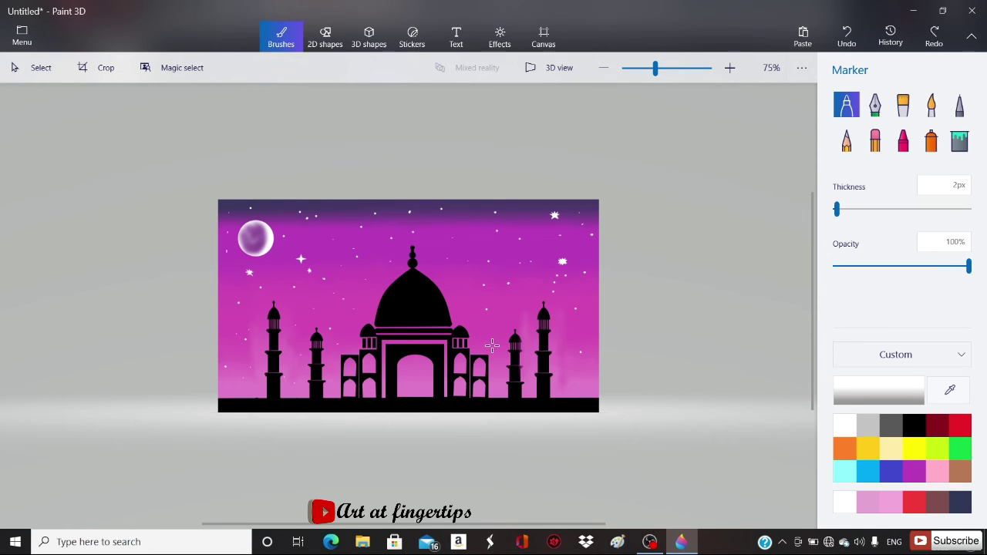
scroll(346, 303, "down", 1)
Step: Highlight the left edge of the main dome with a 6 px dark grey Pencil at 34% opacity
scroll(345, 304, "up", 5)
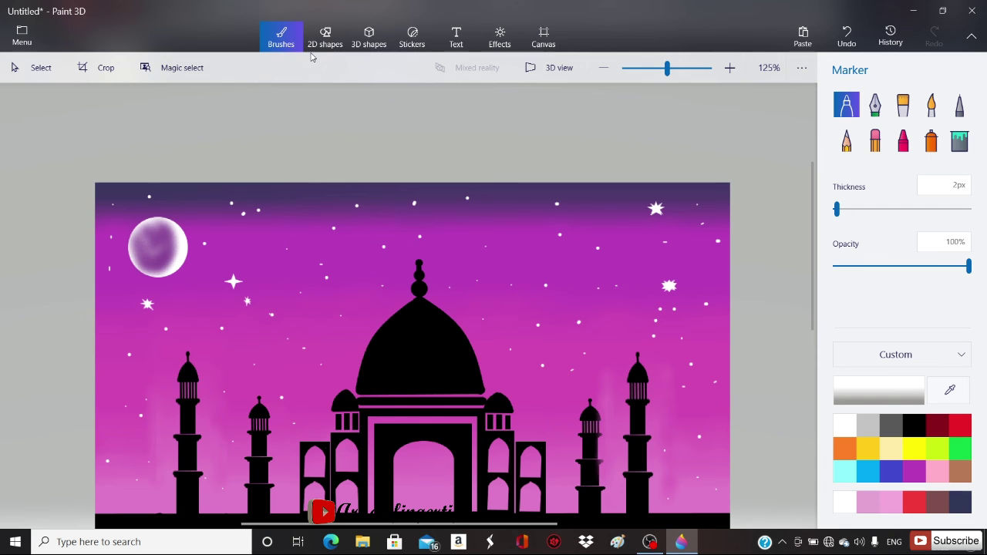
left_click(847, 140)
left_click(890, 425)
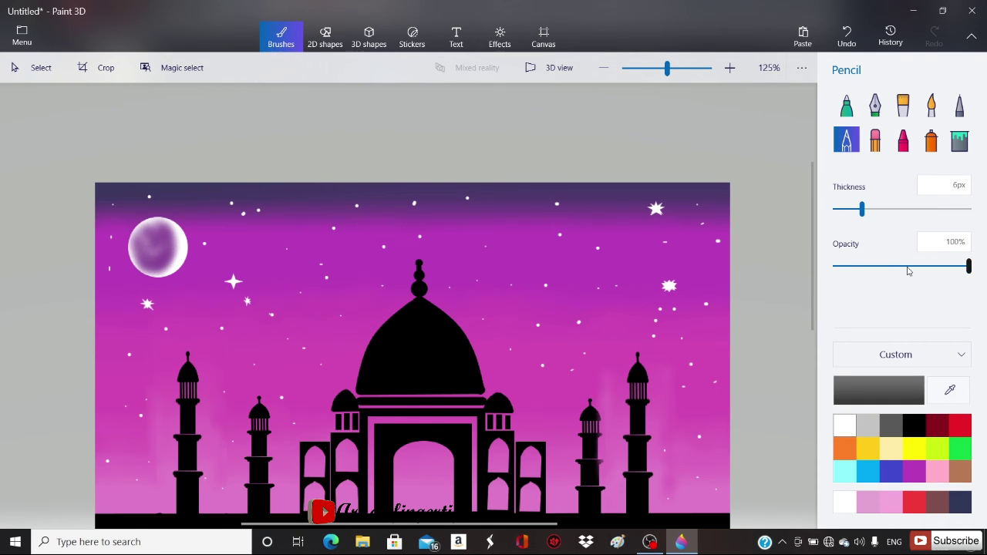
left_click(880, 267)
scroll(388, 330, "up", 5)
left_click_drag(453, 262, 404, 311)
key("ctrl+z")
mouse_move(315, 480)
left_mouse_down()
mouse_move(352, 361)
mouse_move(452, 260)
left_mouse_up()
scroll(399, 368, "down", 8)
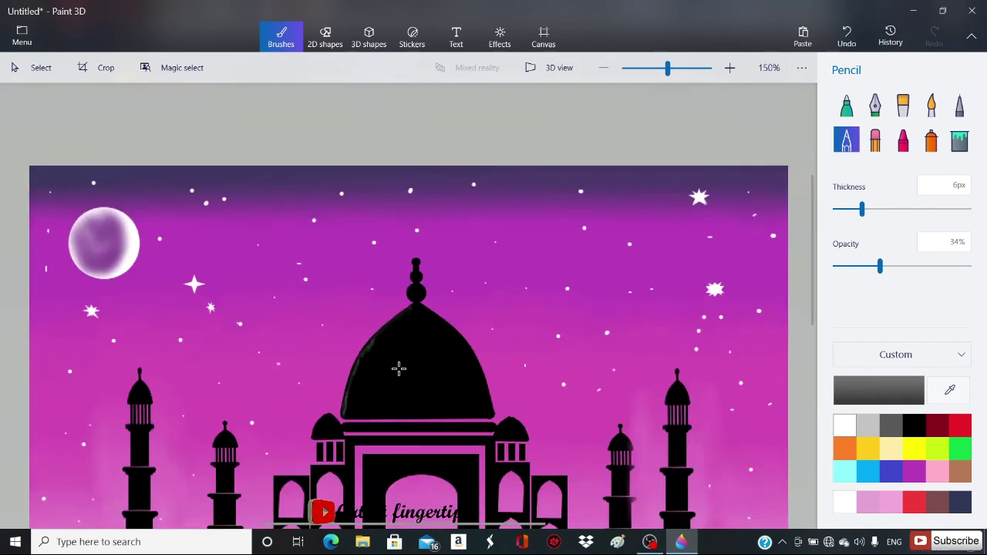
Step: Add dark grey Pencil highlights along the left edges of the left wings and the small dome above them
scroll(340, 312, "up", 10)
scroll(344, 306, "down", 8)
scroll(371, 242, "up", 8)
left_click_drag(370, 242, 366, 493)
mouse_move(359, 270)
left_mouse_down()
mouse_move(269, 312)
mouse_move(270, 495)
left_mouse_up()
left_click_drag(116, 238, 101, 497)
Step: Add dark grey Pencil highlights down the left edges of both left minarets, from domes to shafts
scroll(110, 173, "down", 10)
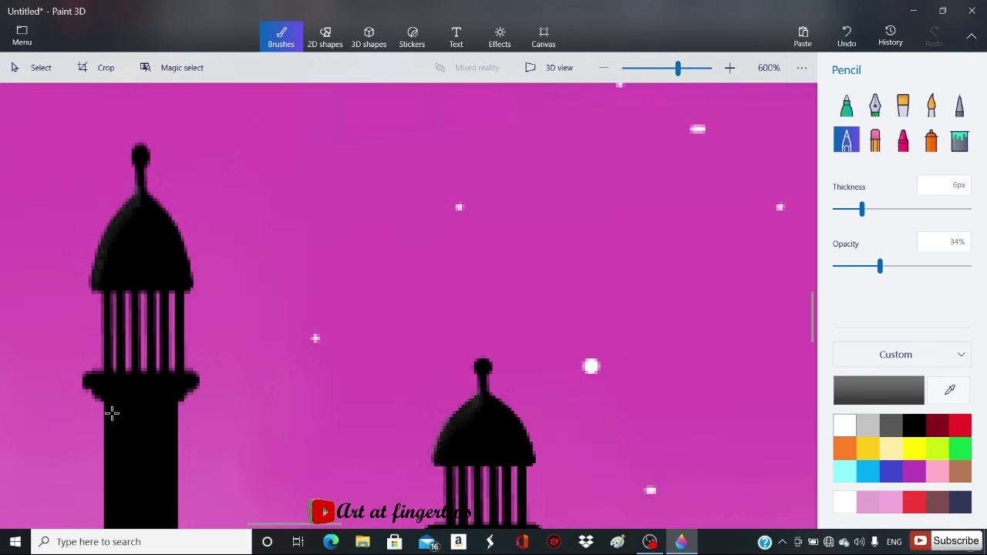
scroll(252, 344, "up", 4)
scroll(253, 344, "up", 6)
scroll(227, 424, "down", 4)
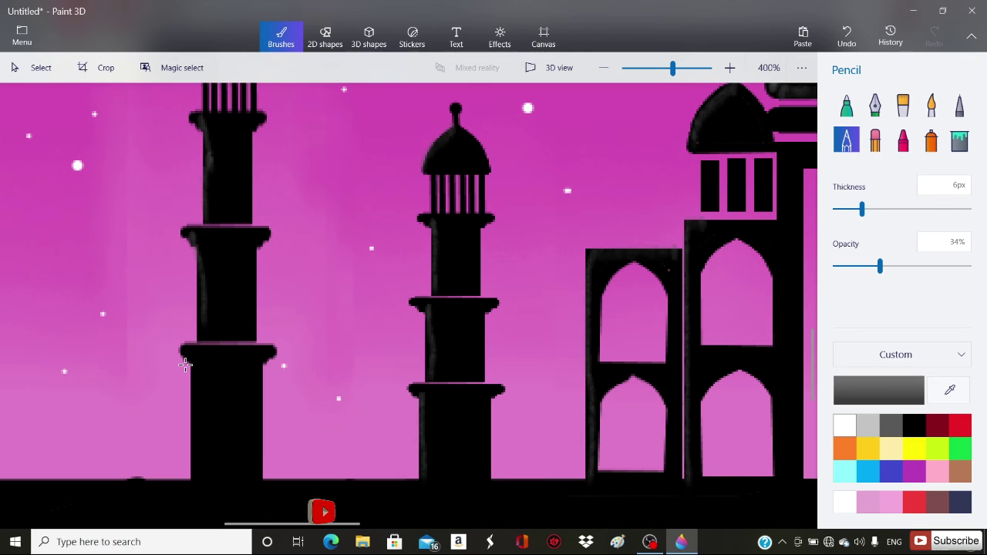
scroll(364, 282, "up", 7)
scroll(317, 445, "down", 7)
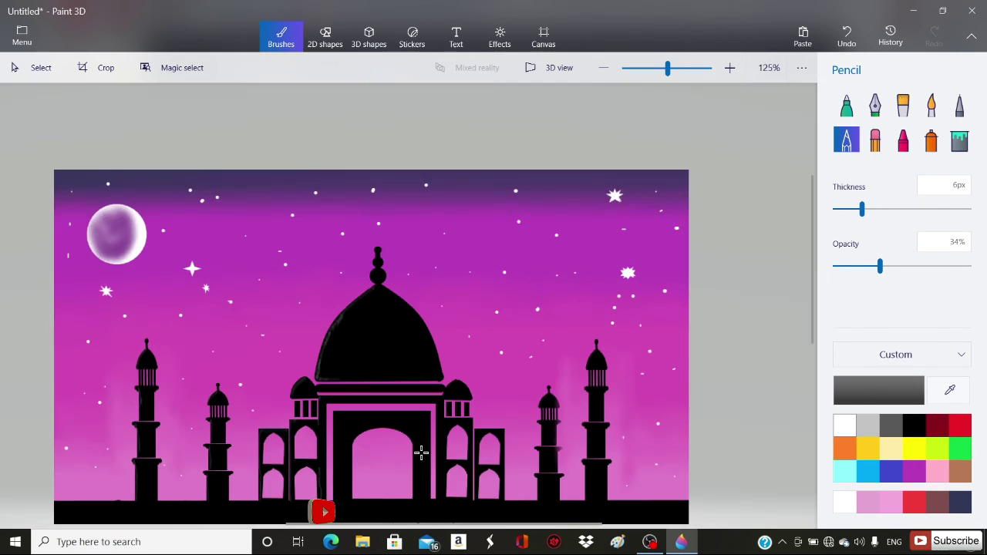
Step: Add dark grey Pencil highlights along the outer edges of the right wings, small dome and both right minarets
scroll(419, 452, "up", 3)
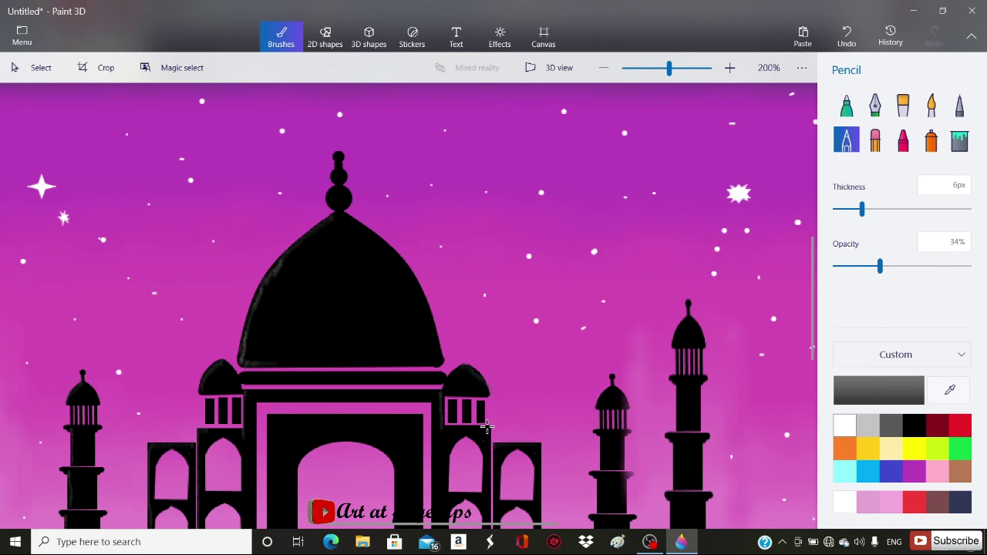
scroll(488, 463, "down", 4)
scroll(462, 393, "up", 5)
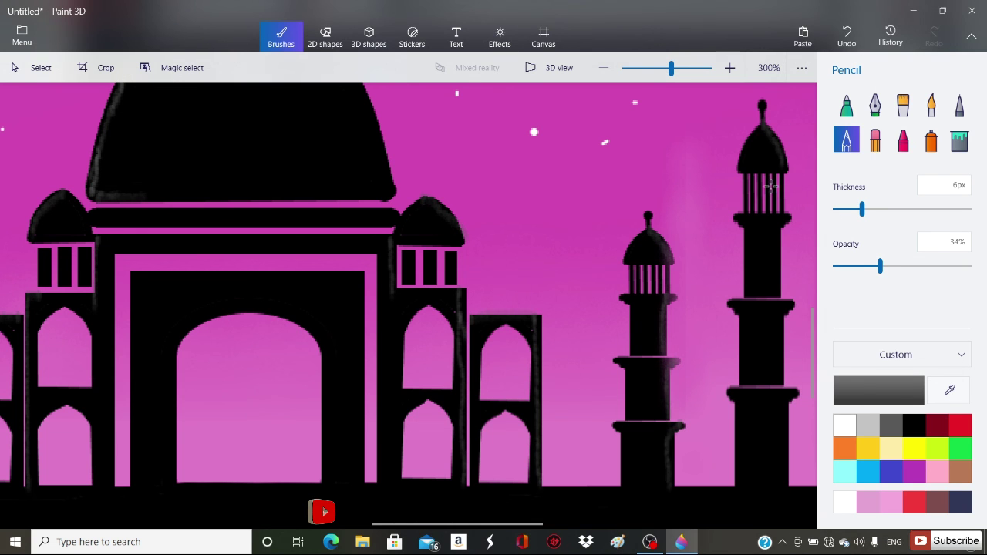
left_click_drag(785, 432, 786, 452)
Step: Add a dark grey Pencil highlight to the left edge of the large ball in the main dome's finial
scroll(511, 236, "down", 5)
scroll(412, 240, "up", 8)
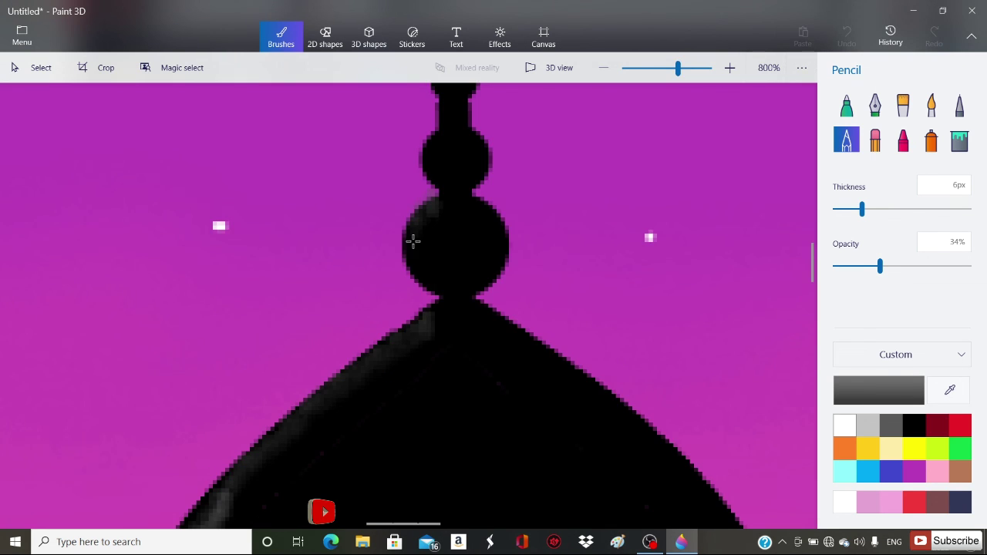
scroll(389, 357, "down", 8)
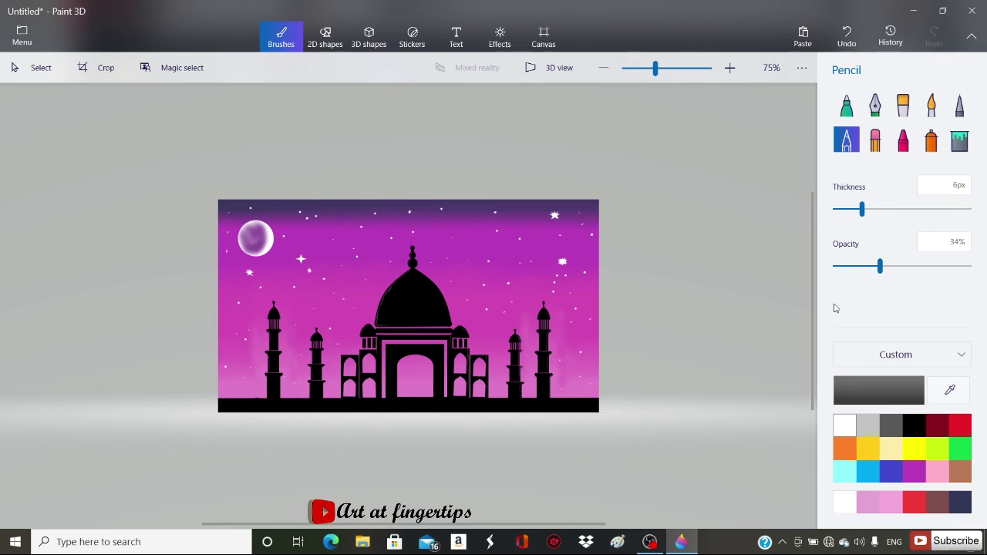
Step: Draw a small white-filled four-point star in the upper sky to the right of the main dome's finial
left_click(846, 106)
left_click(325, 36)
left_click(467, 213)
left_click(846, 189)
left_click(795, 239)
left_click(910, 129)
left_click(910, 155)
left_click(846, 130)
left_click(790, 179)
left_click(469, 266)
left_click(959, 233)
Step: Scatter more small white four-point stars across the sky, around the moon, main dome and minarets
left_click_drag(318, 232, 570, 344)
left_click(395, 247)
left_click(448, 309)
left_click(520, 339)
left_click_drag(574, 352, 232, 331)
left_click(189, 208)
left_click(184, 324)
left_click_drag(234, 331, 339, 321)
left_click(411, 266)
Step: Sign the painting with the artist's signature in white 14-point Segoe Script 2D text on the lower-left black ground
left_click(456, 36)
left_click(887, 204)
left_click(880, 208)
left_click(220, 404)
type("Akhil art")
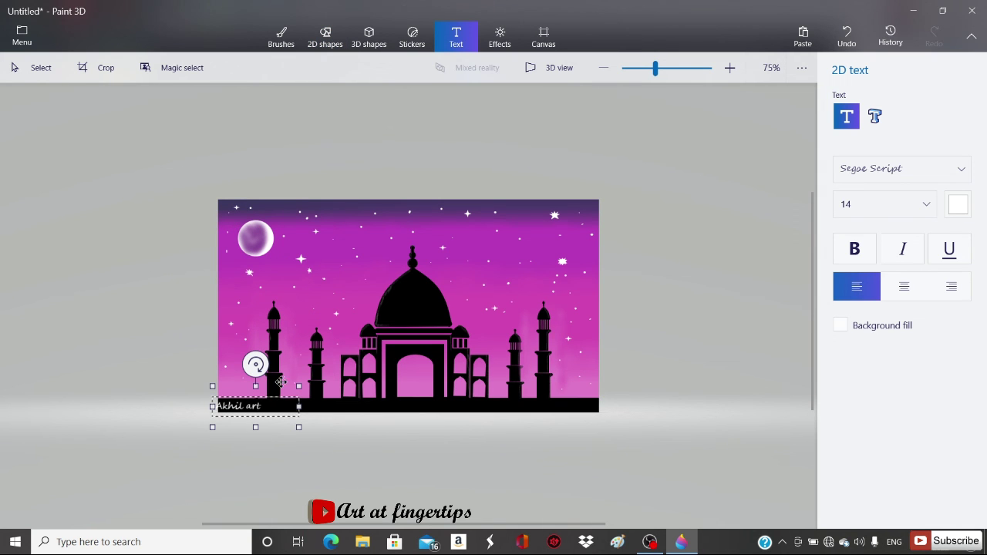
left_click(269, 452)
scroll(270, 452, "up", 2)
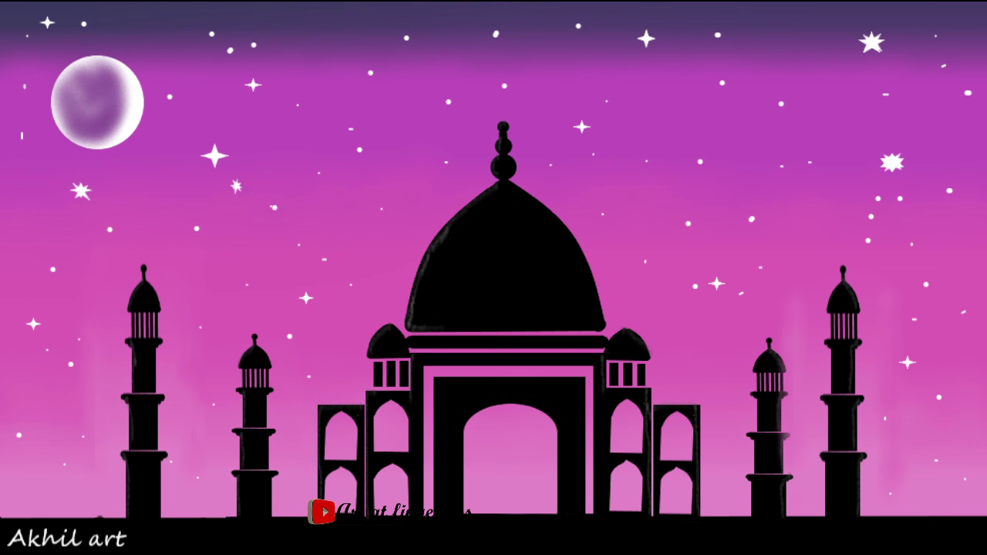